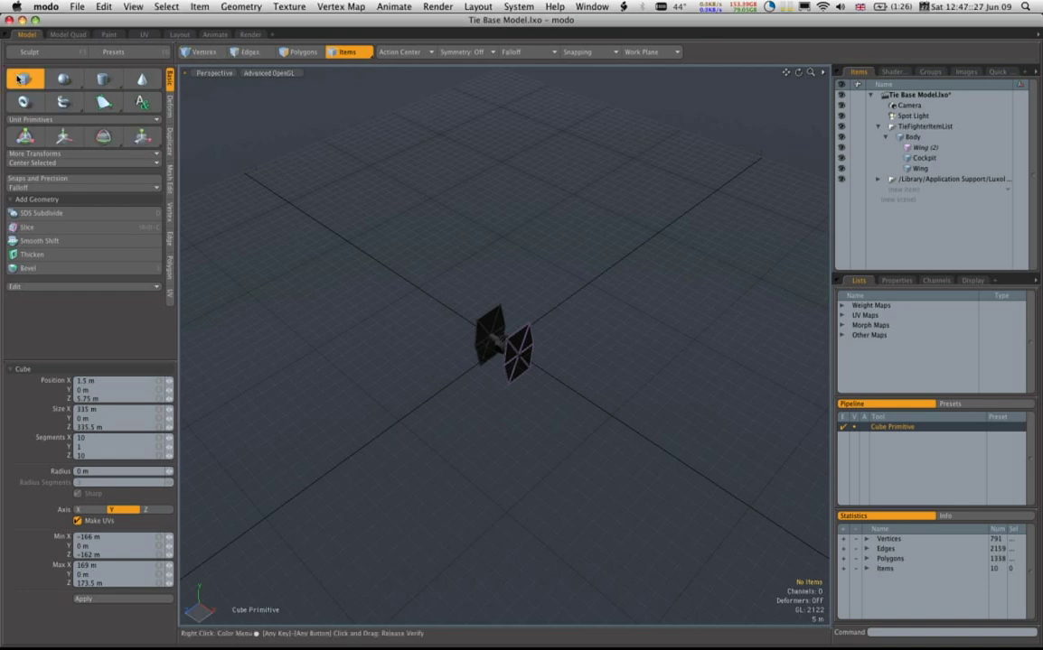
# Select the fighter's Body, Cockpit and both Wing parts, then collapse Body's children in the Items list
pyautogui.click(913, 143)
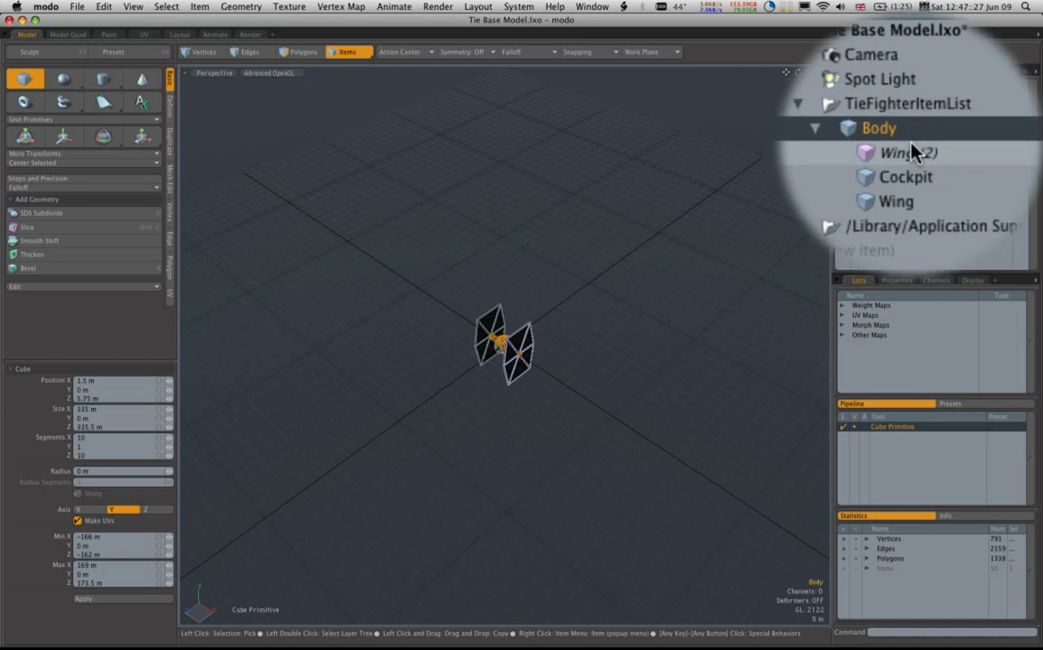
pyautogui.click(912, 165)
pyautogui.click(913, 172)
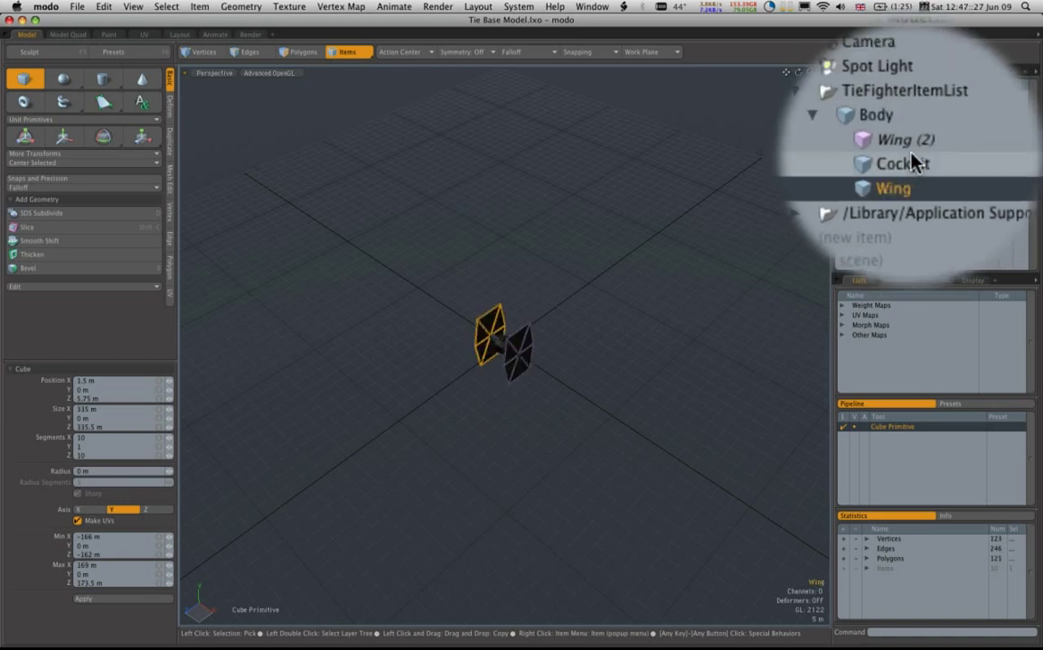
pyautogui.click(903, 142)
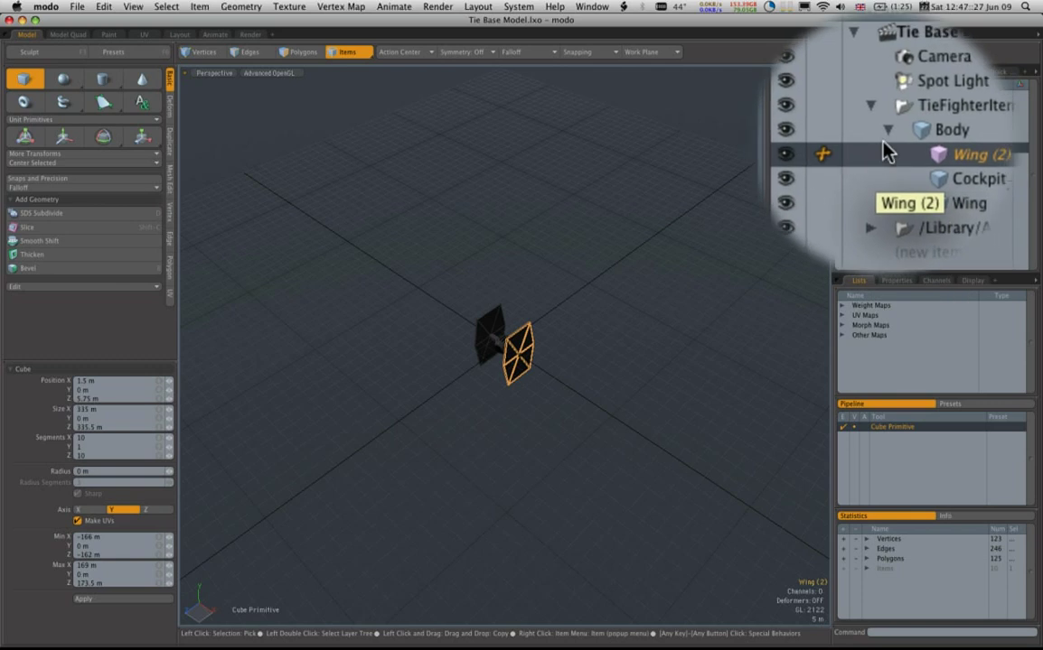
pyautogui.click(886, 139)
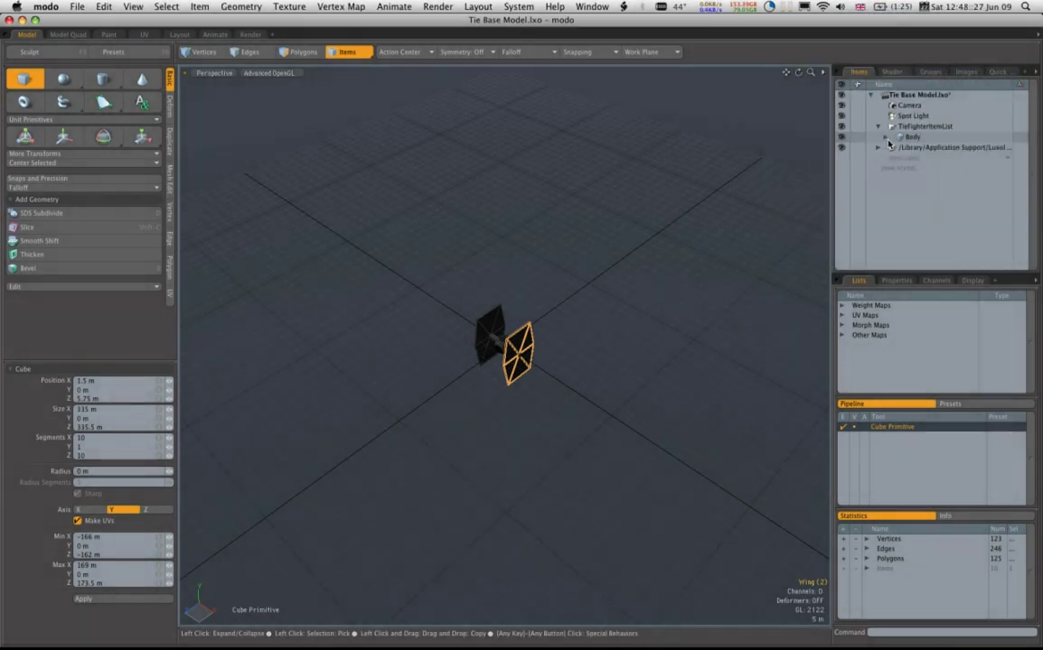
# Add a new Mesh item with a large flat 173 m × 163.2 m plane positioned under the fighter
pyautogui.click(927, 158)
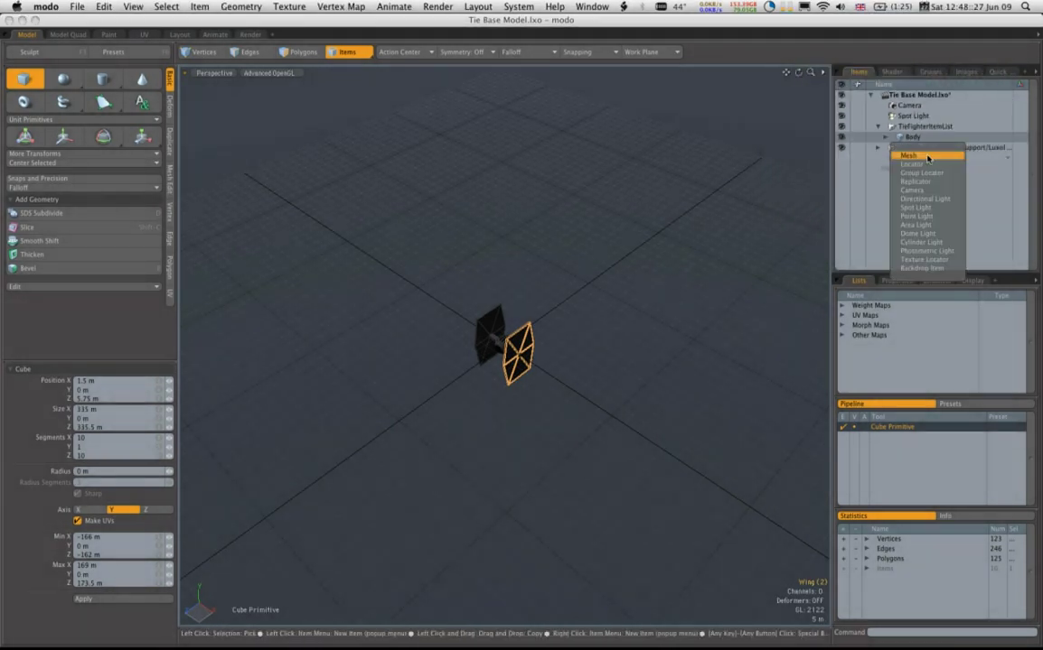
pyautogui.click(926, 156)
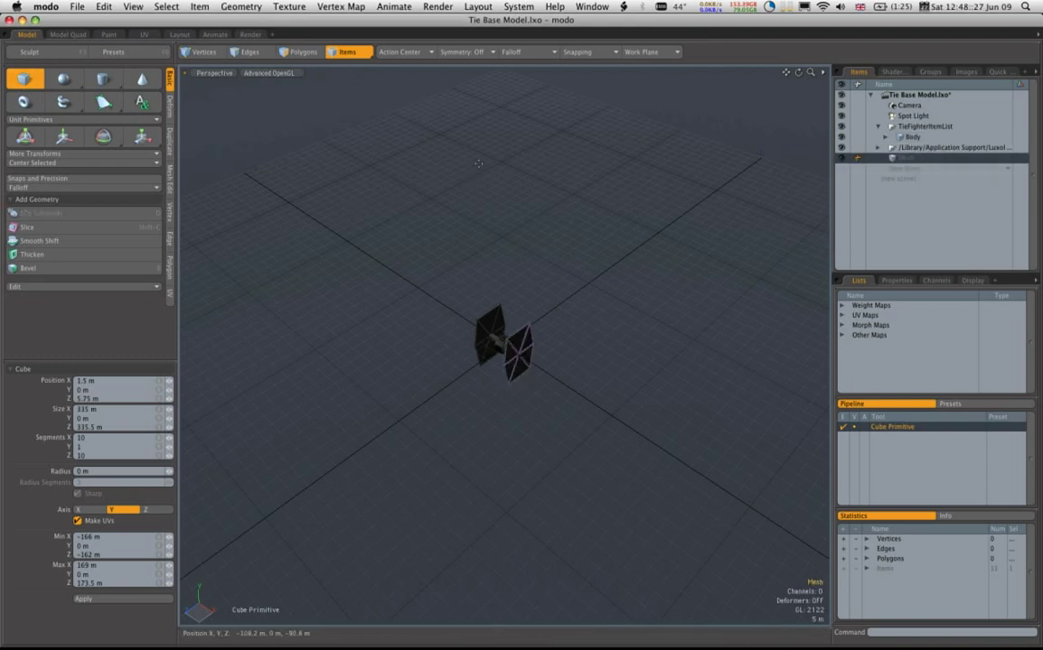
pyautogui.moveTo(478, 164); pyautogui.dragTo(488, 601)
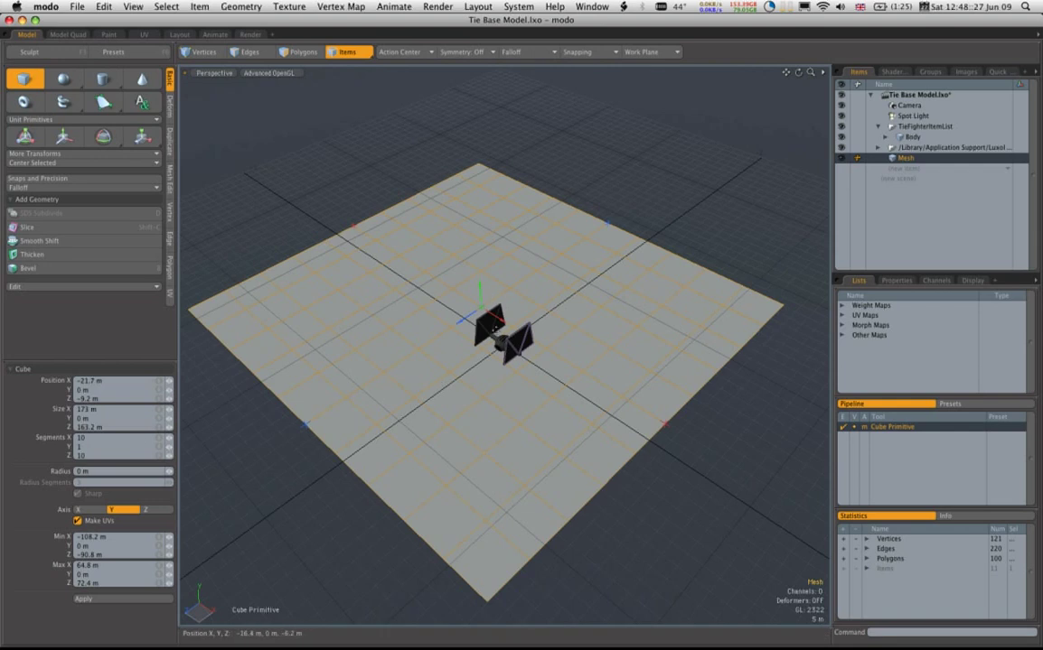
pyautogui.moveTo(498, 318); pyautogui.dragTo(505, 413)
pyautogui.press('w')
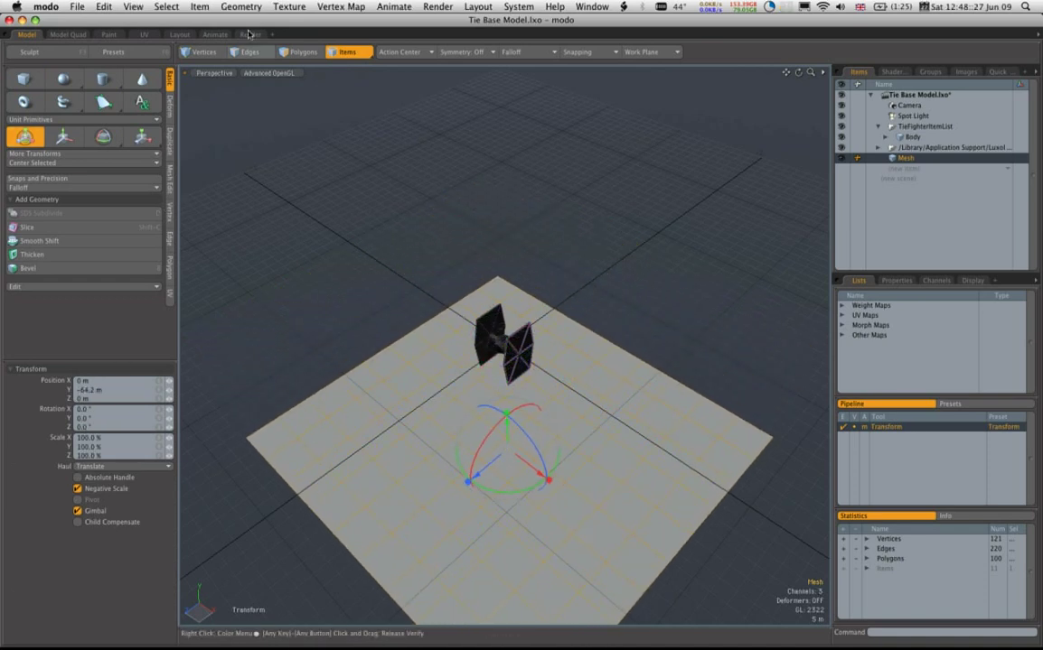
# Clone the plane 3 times in Polygons mode, stacking the copies about 40 m apart upward
pyautogui.click(303, 52)
pyautogui.click(169, 142)
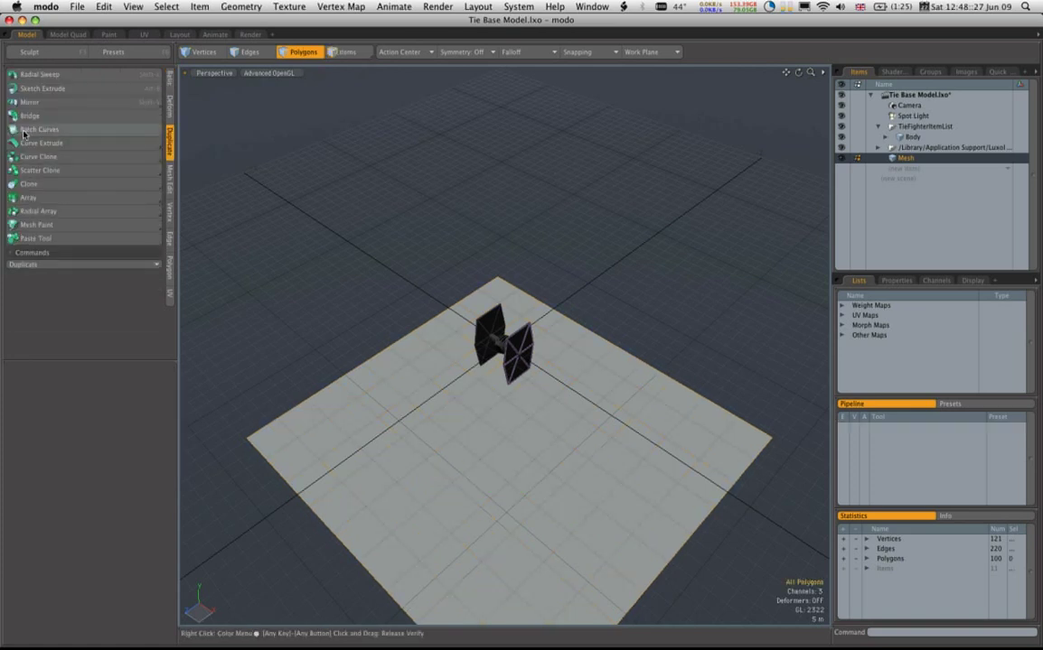
pyautogui.click(30, 184)
pyautogui.click(533, 438)
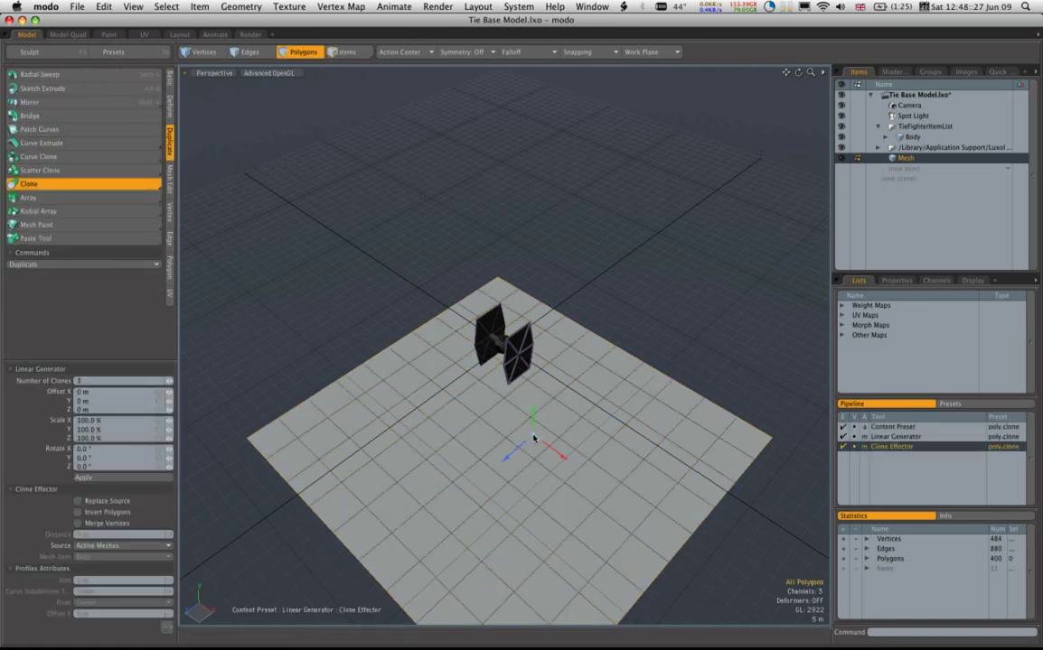
pyautogui.moveTo(534, 425); pyautogui.dragTo(534, 299)
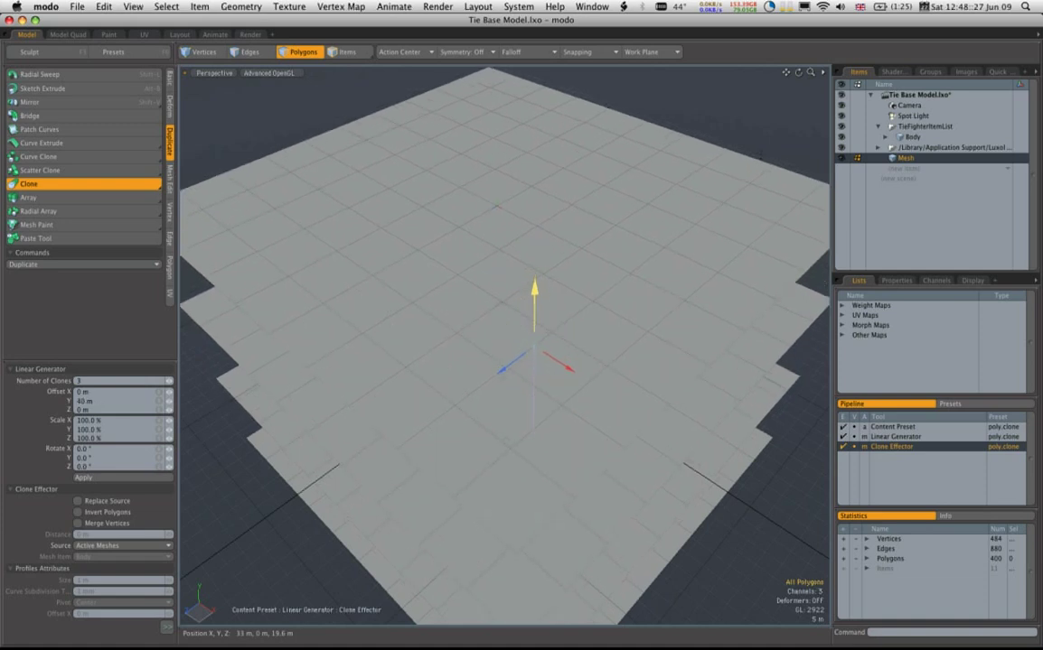
pyautogui.moveTo(531, 399)
pyautogui.keyDown('alt'); pyautogui.mouseDown()
pyautogui.moveTo(400, 425)
pyautogui.moveTo(456, 421)
pyautogui.moveTo(506, 438)
pyautogui.moveTo(524, 458)
pyautogui.moveTo(416, 441)
pyautogui.mouseUp(); pyautogui.keyUp('alt')
pyautogui.press('space')
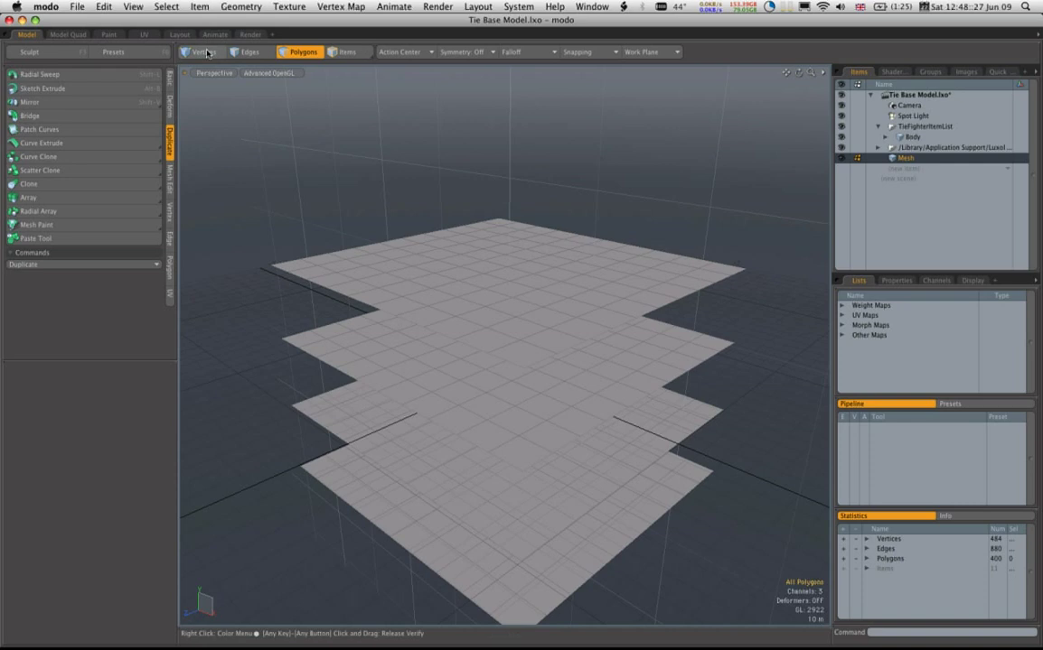
# Select clusters of vertices on the top plane and across the lower planes
pyautogui.press('space')
pyautogui.moveTo(434, 277); pyautogui.dragTo(438, 280, button='right')
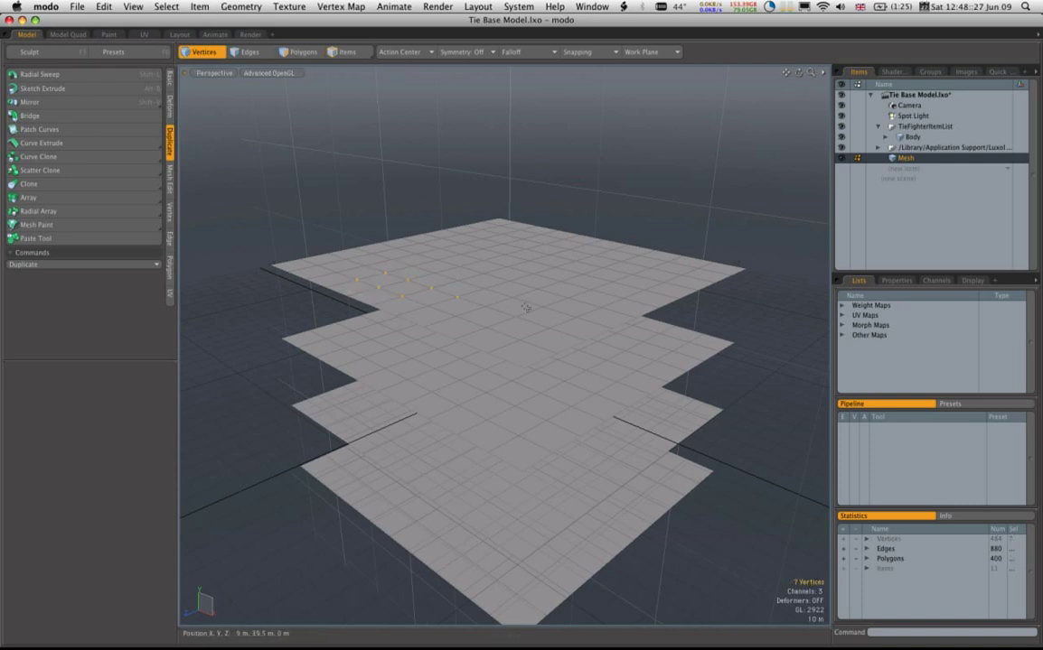
pyautogui.moveTo(608, 333); pyautogui.dragTo(470, 318, button='right')
pyautogui.moveTo(398, 477)
pyautogui.mouseDown(button='right')
pyautogui.moveTo(710, 488)
pyautogui.moveTo(402, 452)
pyautogui.mouseUp(button='right')
pyautogui.press('space')
# Rename the mesh item to 'Replicator SOurce' and add a new Replicator item to the scene
pyautogui.doubleClick(909, 158)
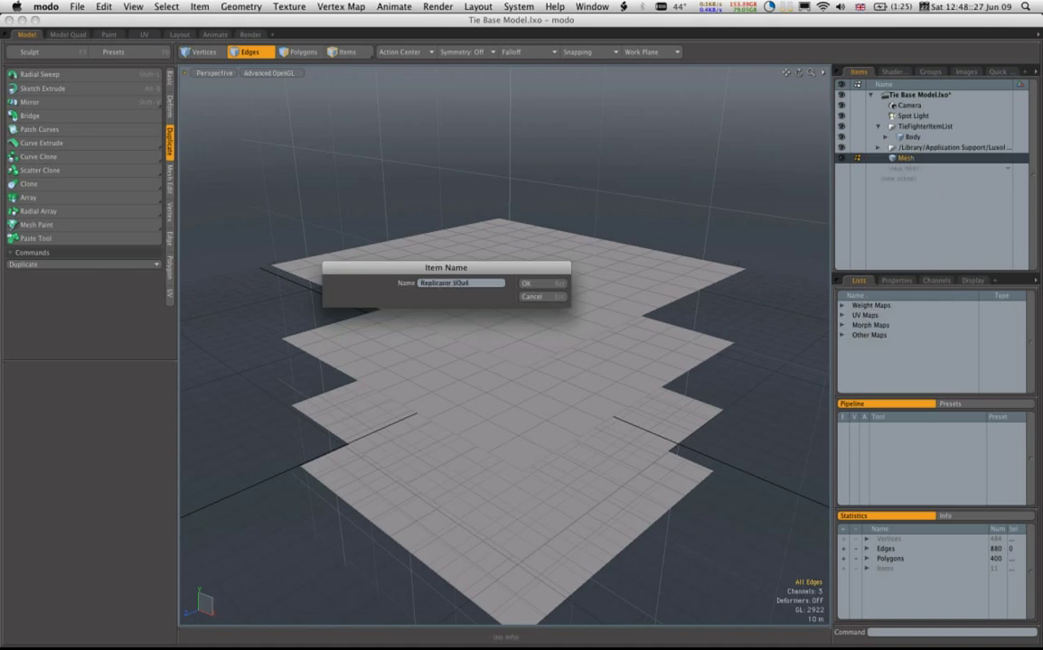
pyautogui.press('Return')
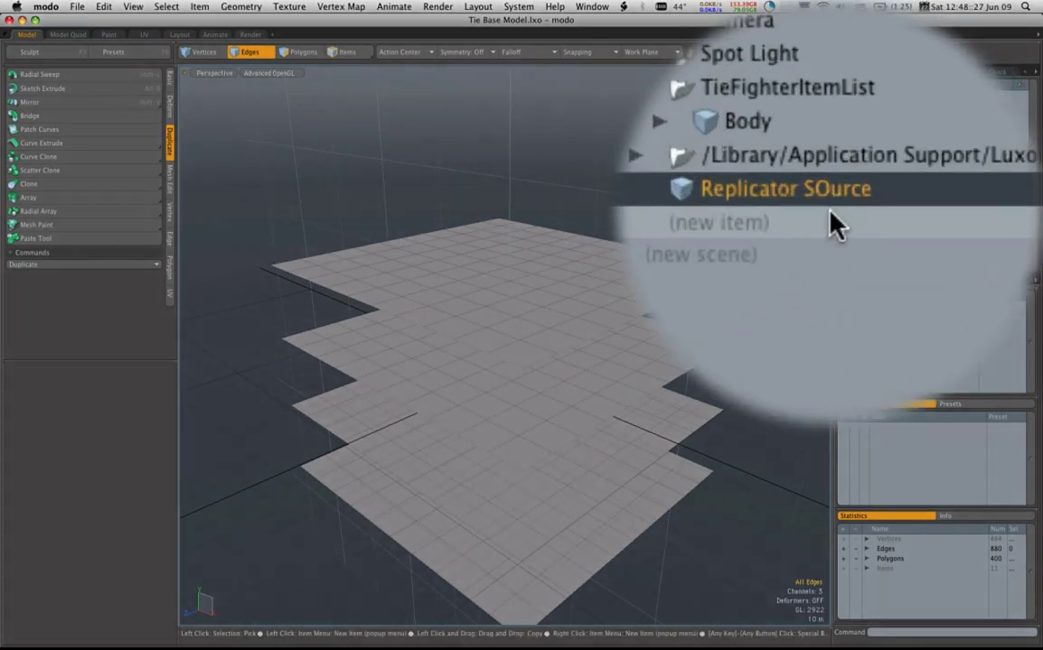
pyautogui.click(831, 226)
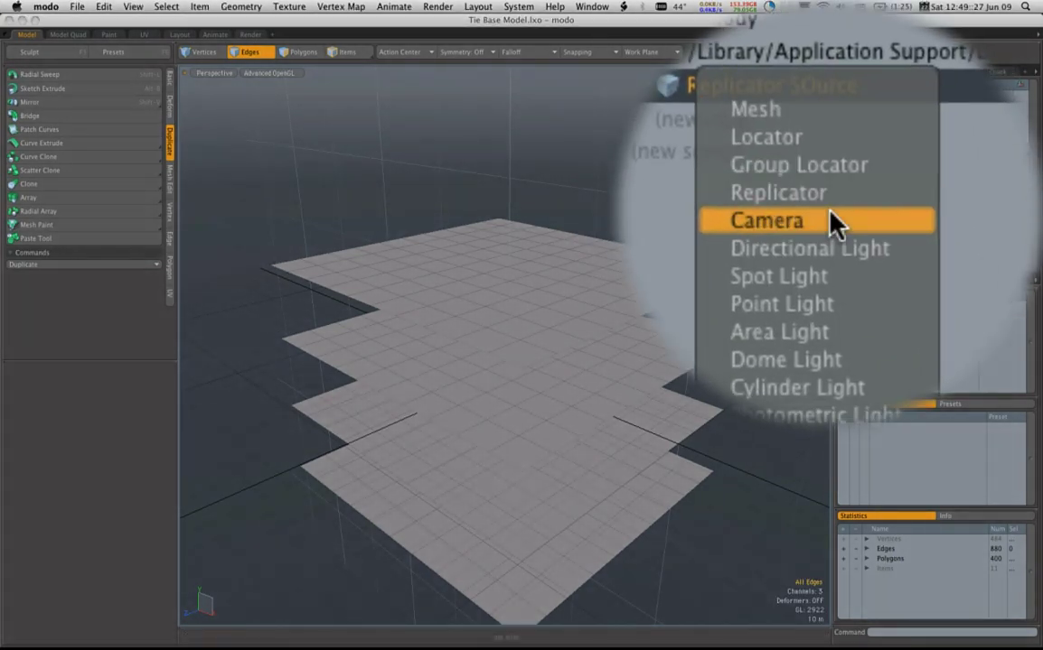
pyautogui.click(831, 226)
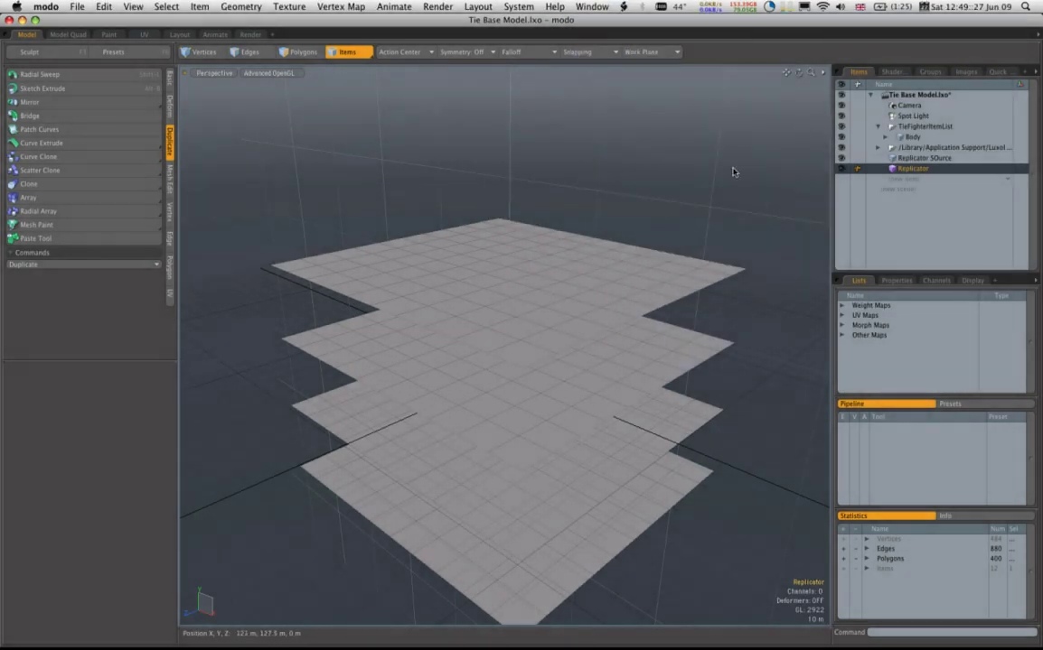
# Set the Replicator's Prototype to Body and its Point Source to Replicator SOurce
pyautogui.click(897, 281)
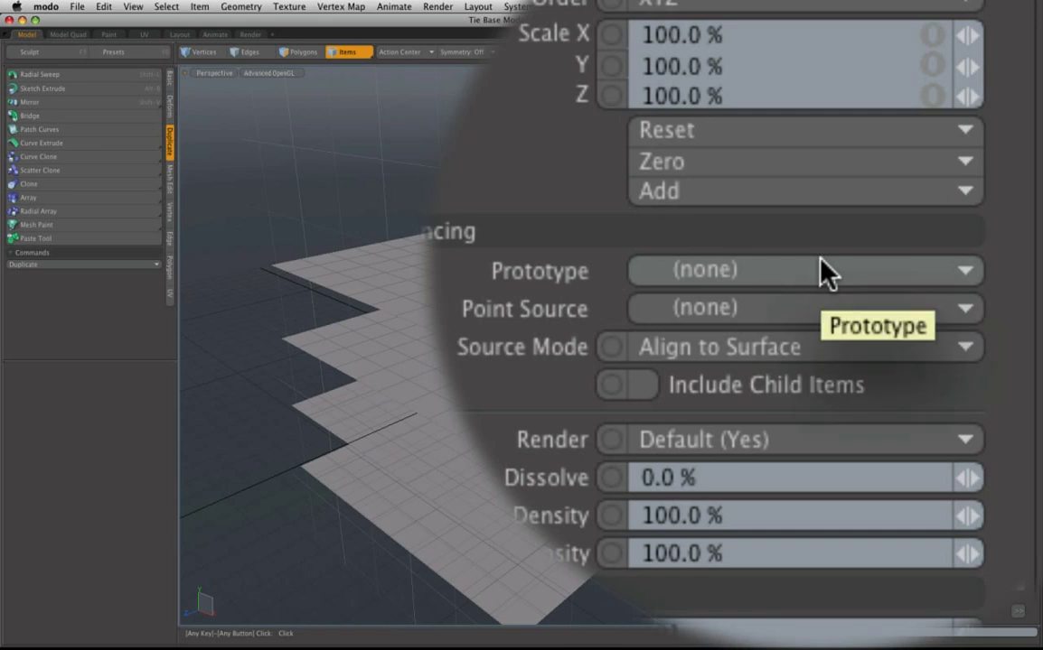
pyautogui.click(824, 271)
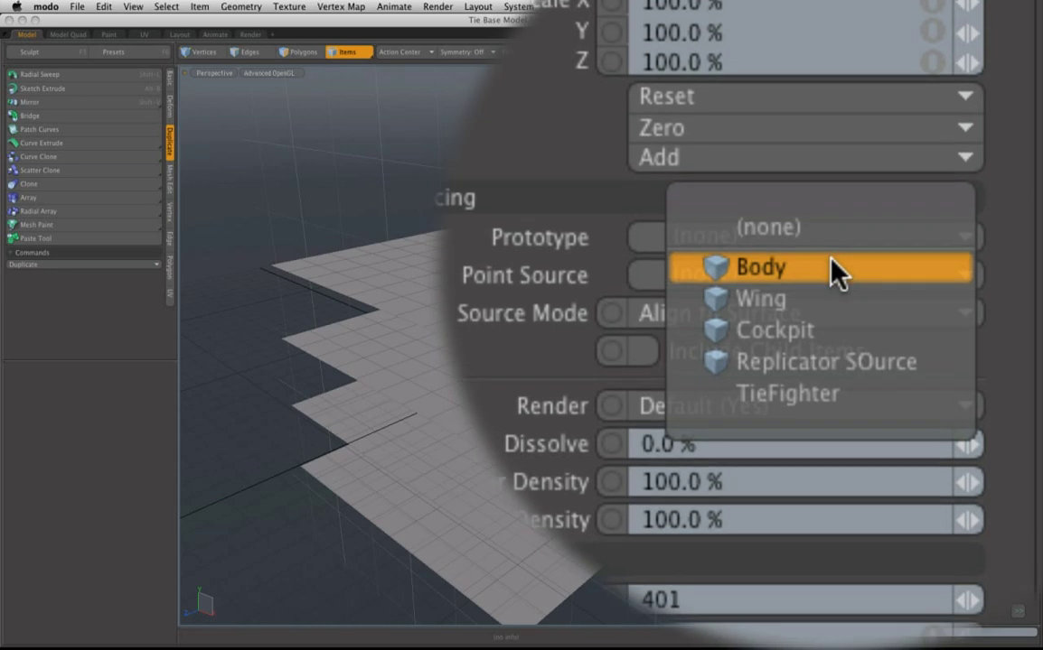
pyautogui.click(831, 262)
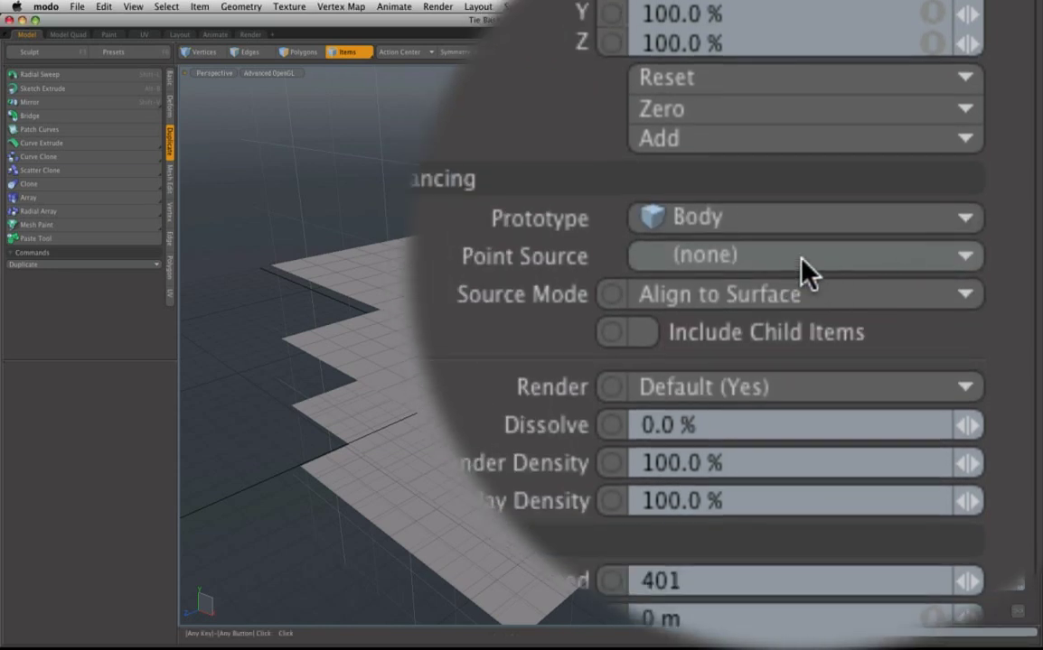
pyautogui.click(807, 271)
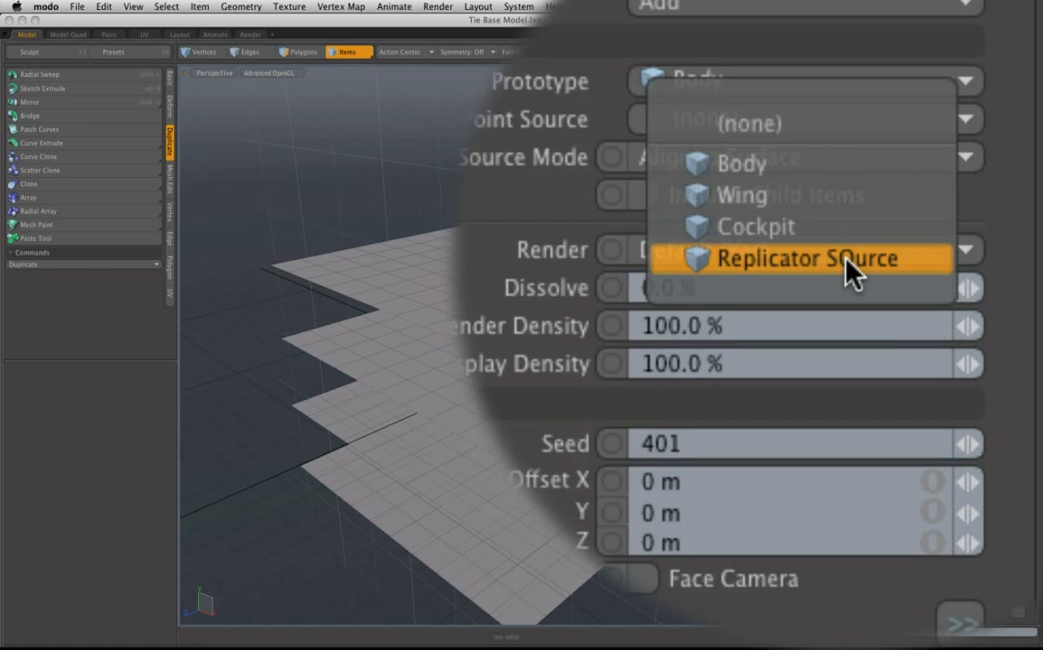
pyautogui.click(850, 266)
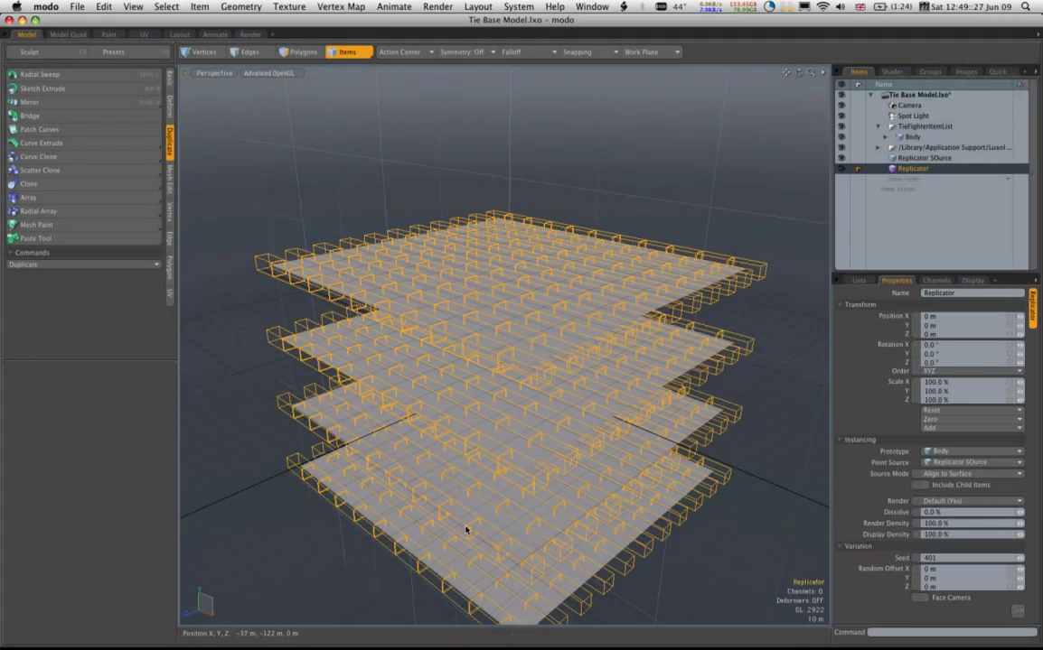
# Switch to the Render layout and enable Include Child Items on the Replicator
pyautogui.click(249, 35)
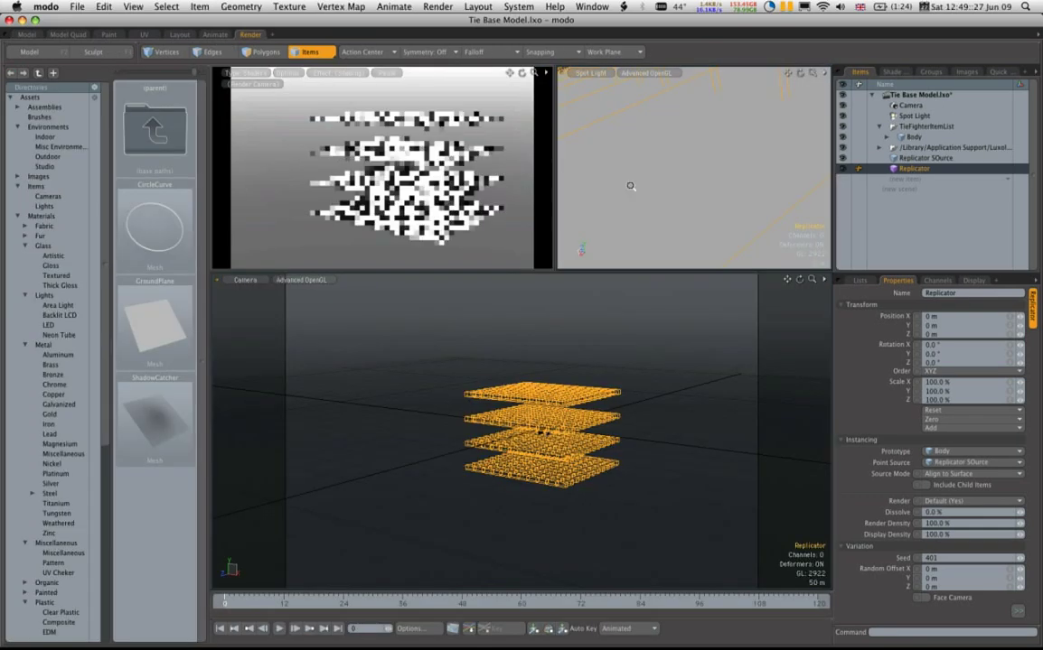
pyautogui.scroll(5, 776, 322)
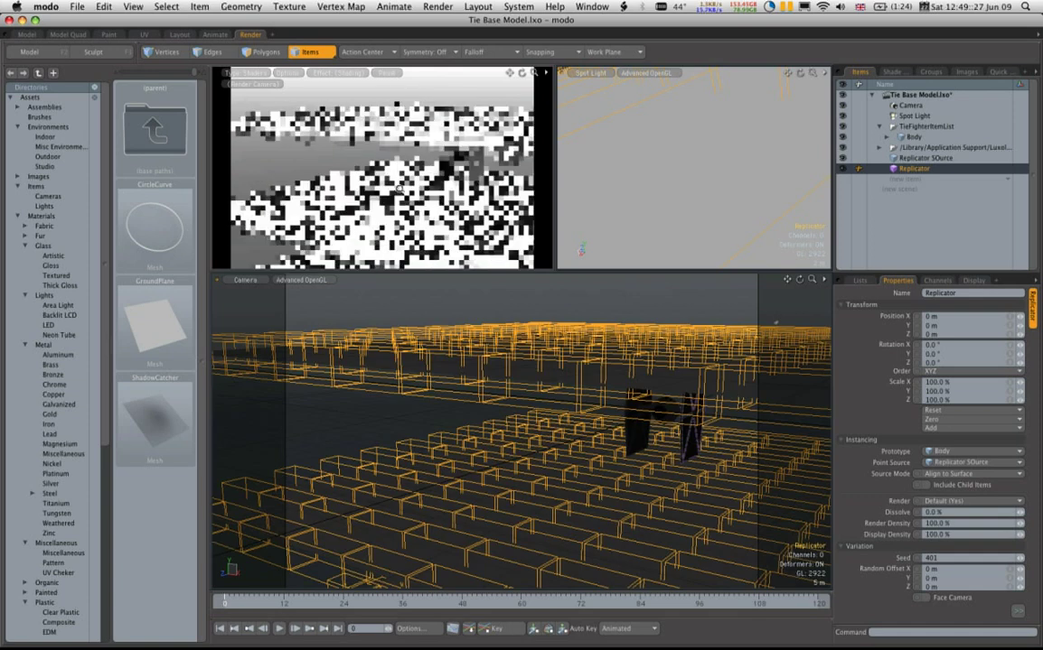
pyautogui.scroll(-2, 747, 337)
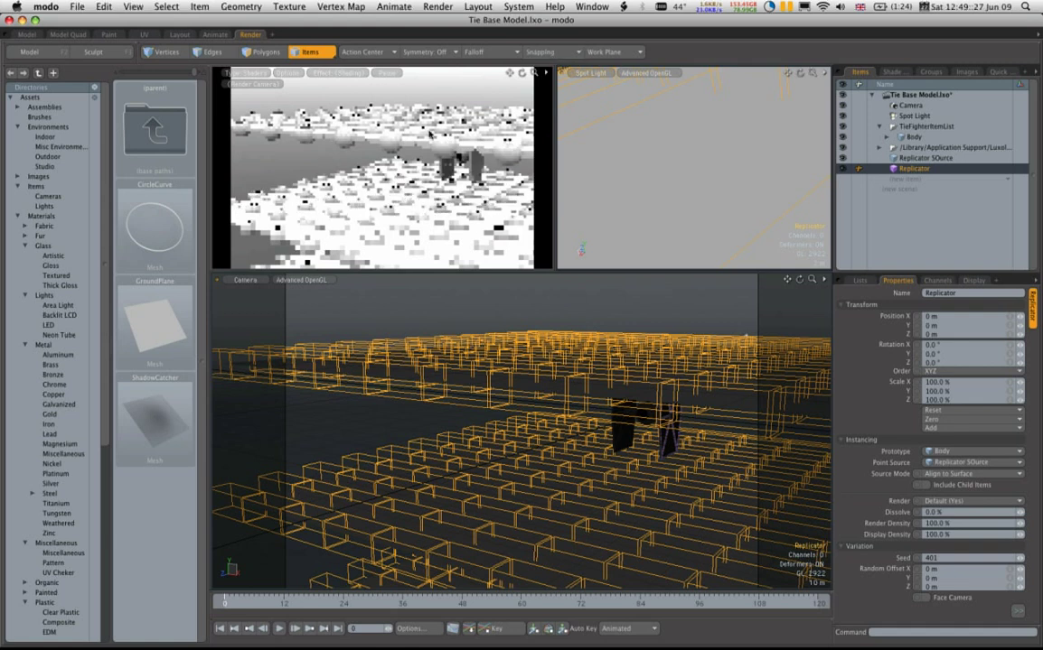
pyautogui.click(955, 486)
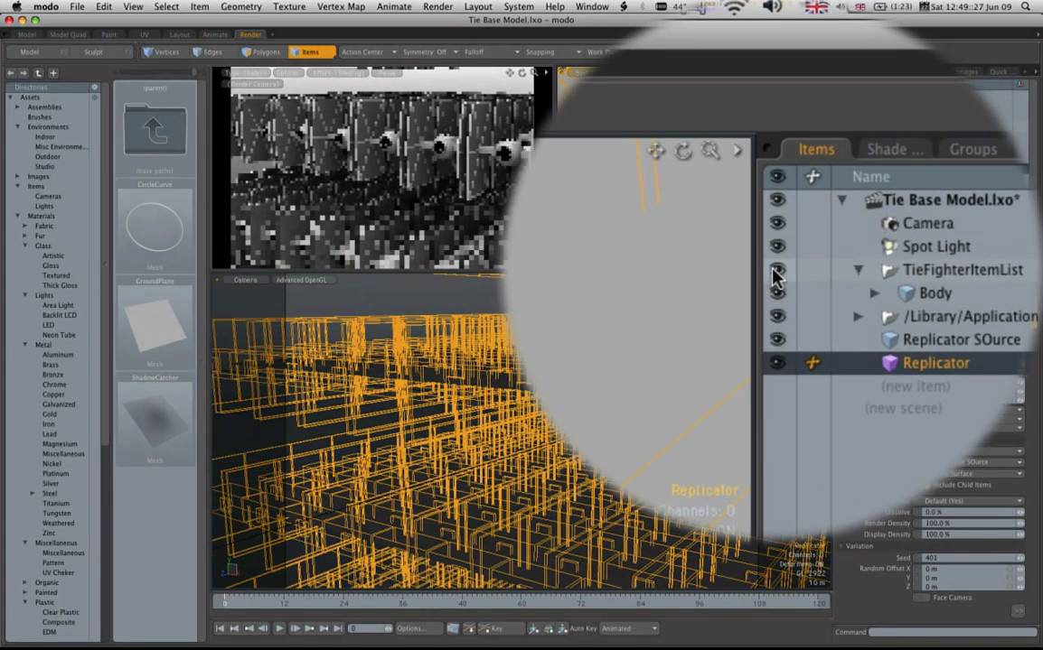
# Hide the original TieFighterItemList and zoom out to view the whole replicated block
pyautogui.click(775, 274)
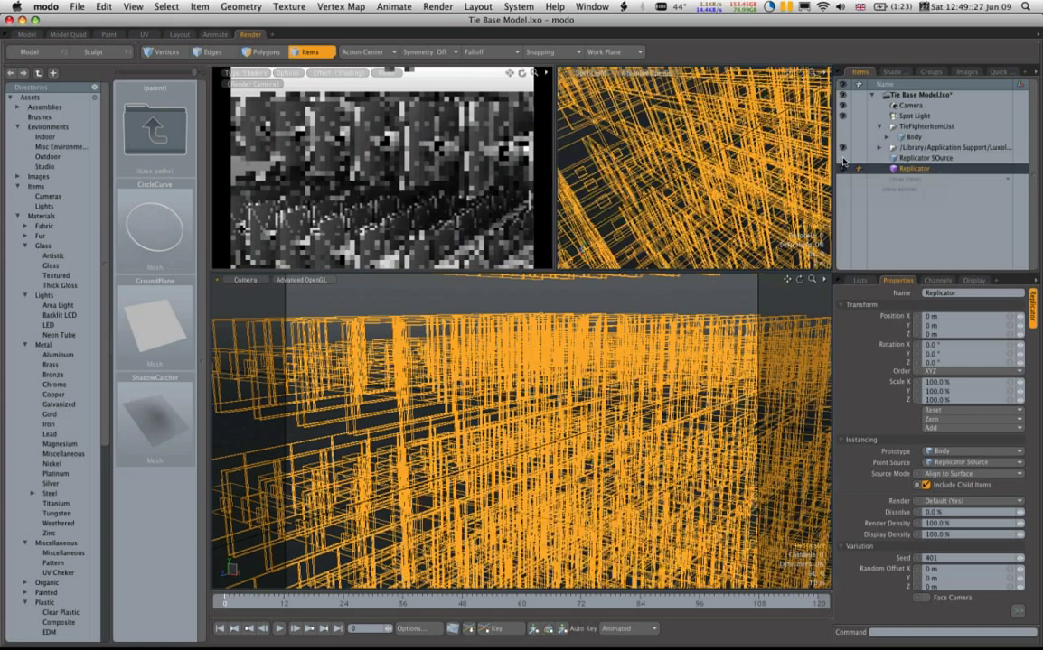
pyautogui.keyDown('ctrl'); pyautogui.keyDown('alt'); pyautogui.moveTo(638, 409); pyautogui.dragTo(510, 348); pyautogui.keyUp('alt'); pyautogui.keyUp('ctrl')
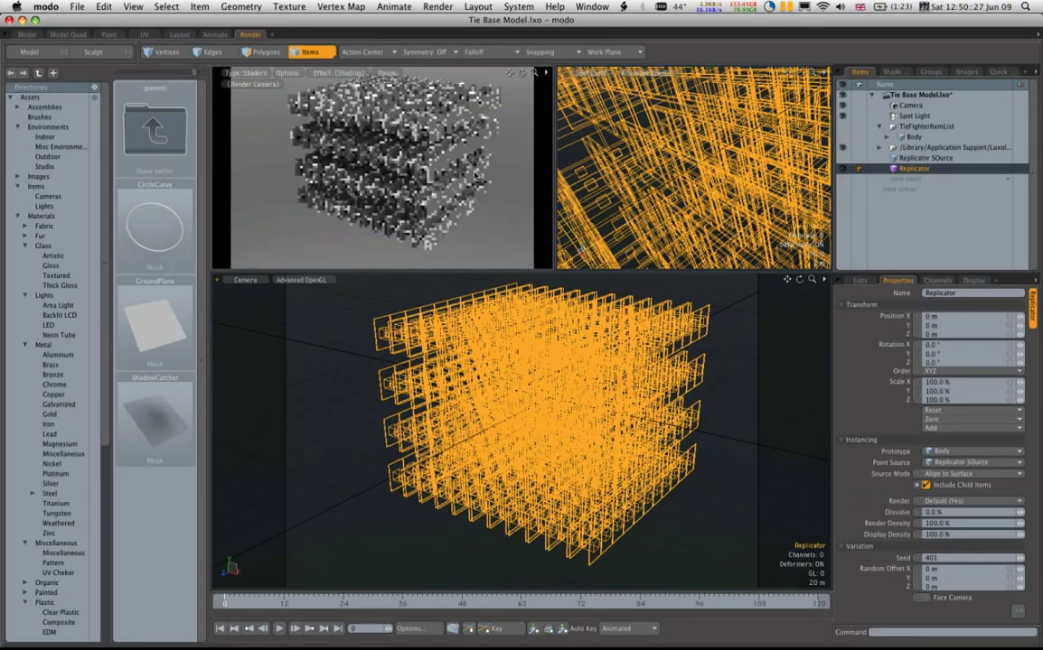
# Render the scene with Render > Render (F9) into the Render Frame window
pyautogui.click(439, 6)
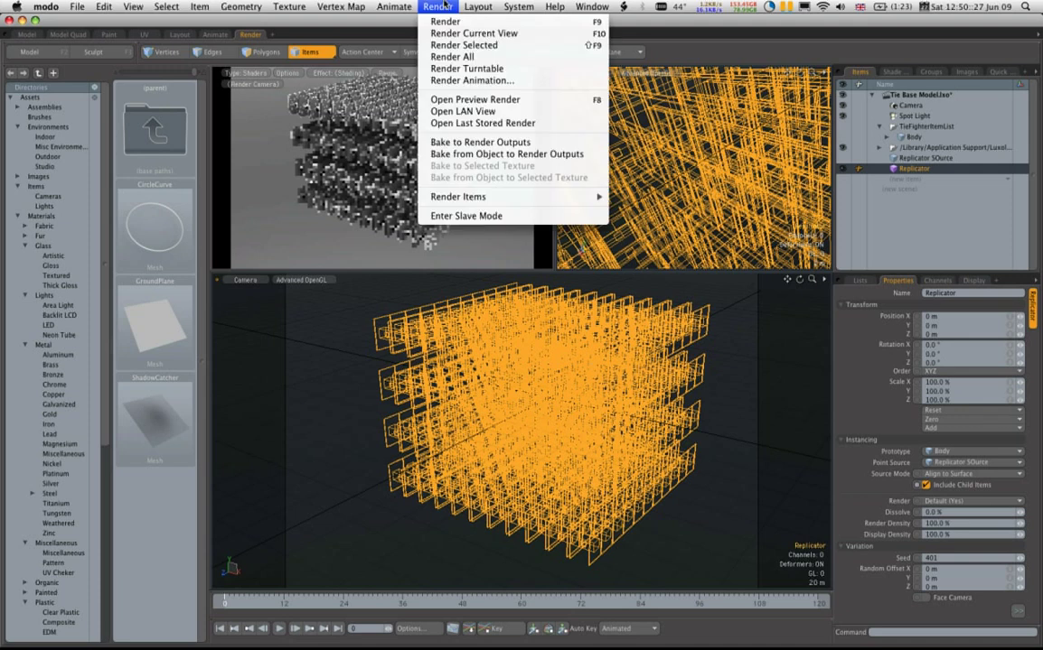
pyautogui.click(445, 21)
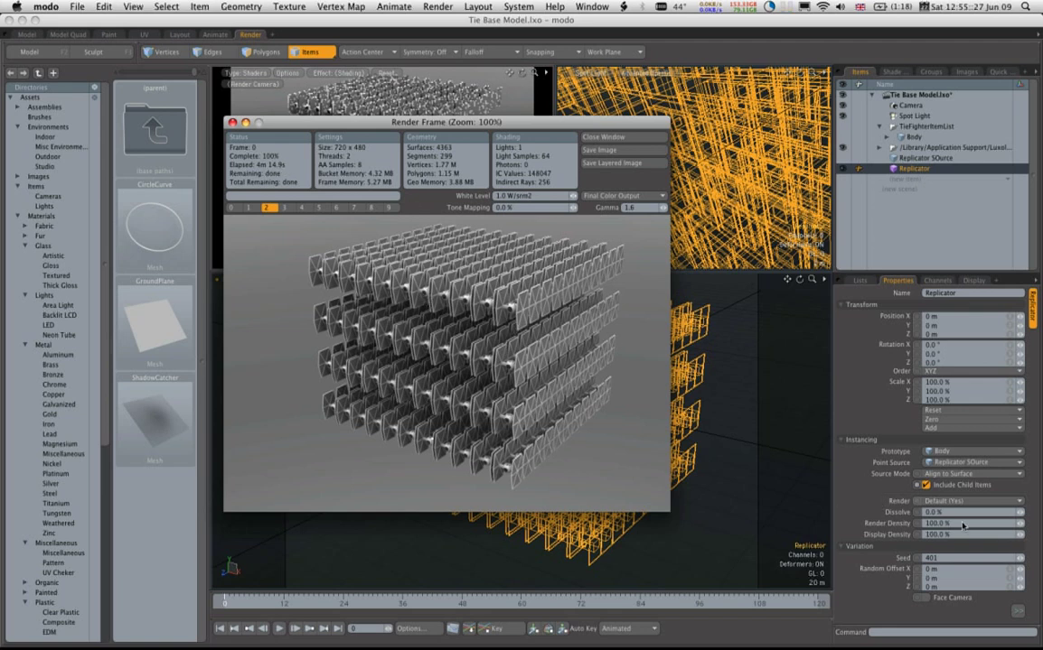
# Close the render, return to Model layout, show Replicator SOurce, hide the Replicator, and open Sculpt tools
pyautogui.click(611, 137)
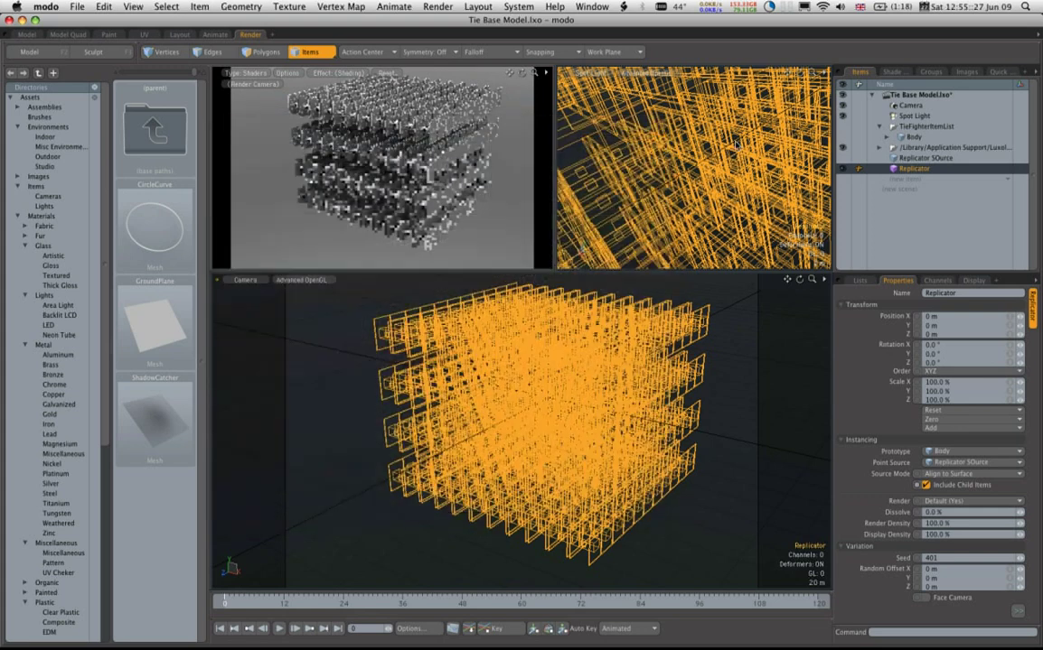
pyautogui.click(20, 36)
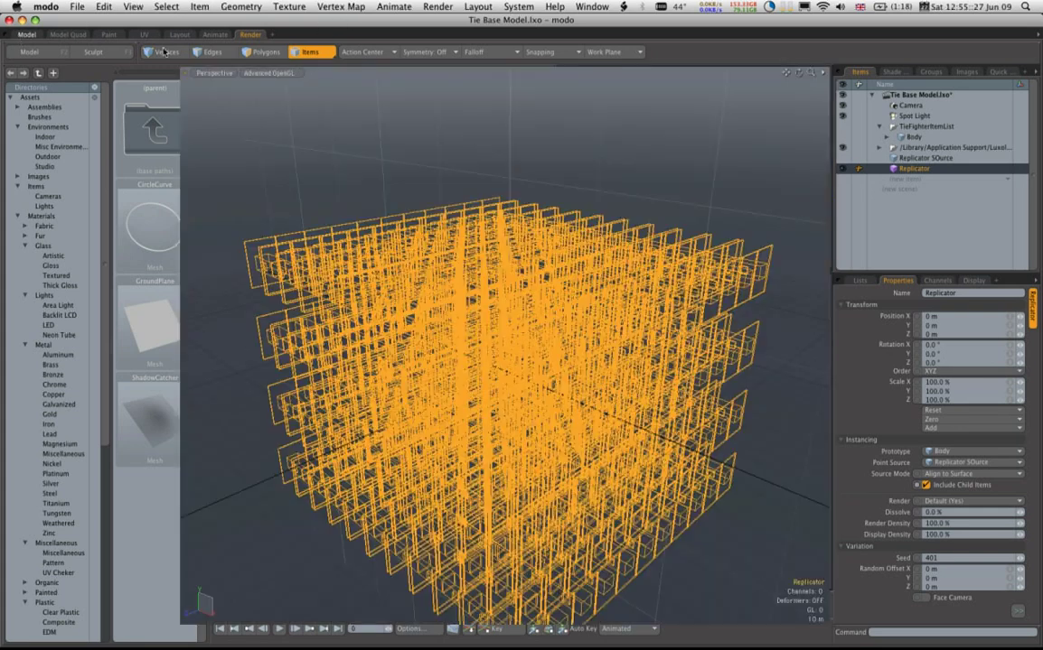
pyautogui.click(841, 158)
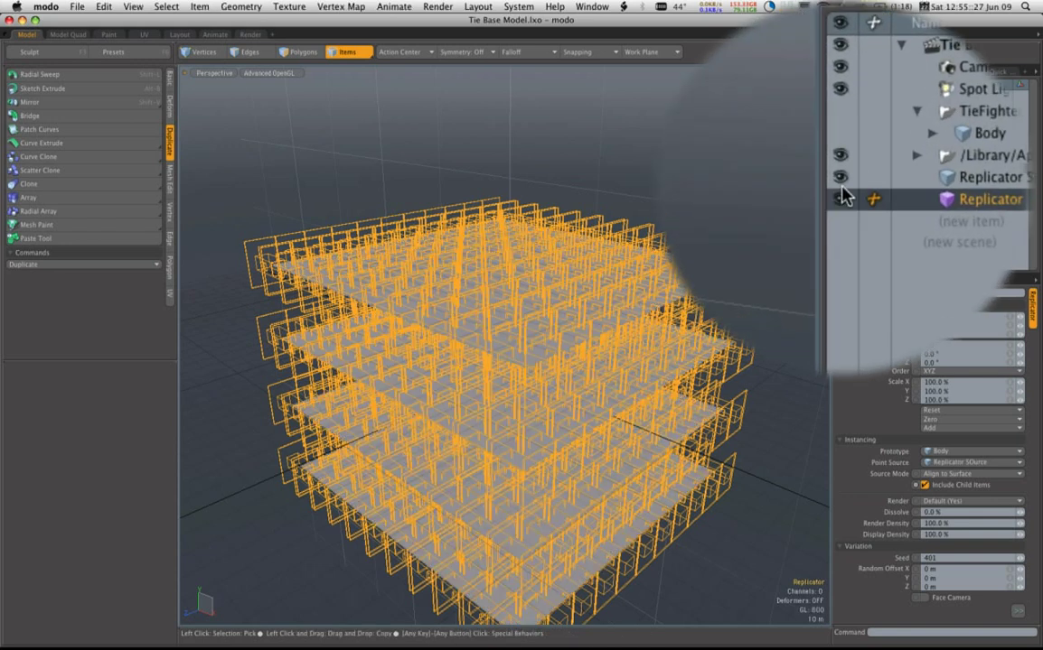
pyautogui.click(840, 168)
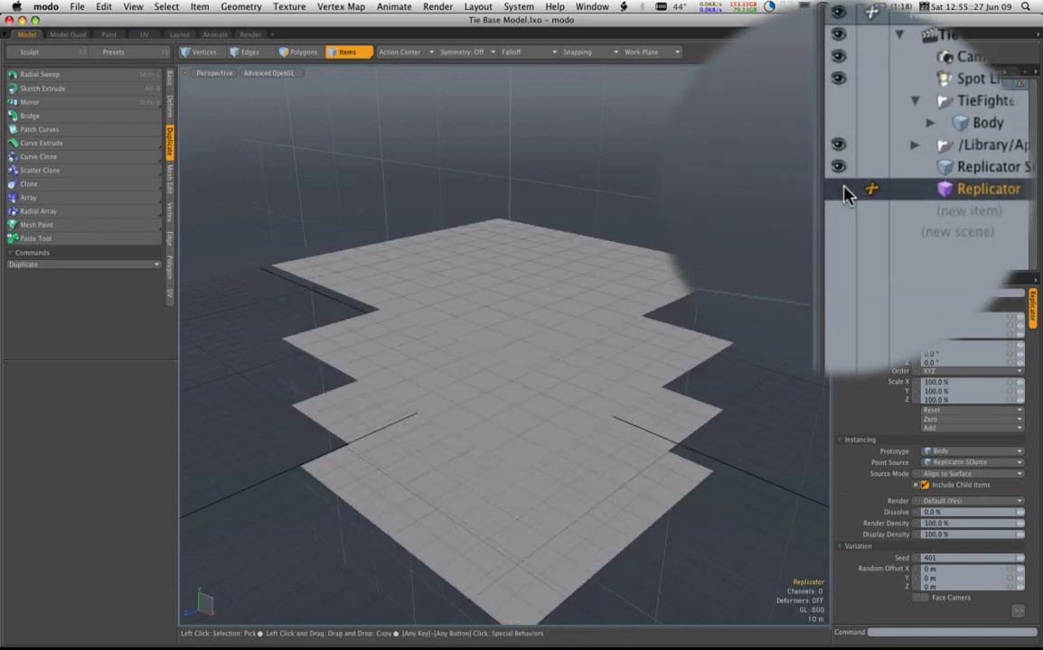
pyautogui.click(29, 52)
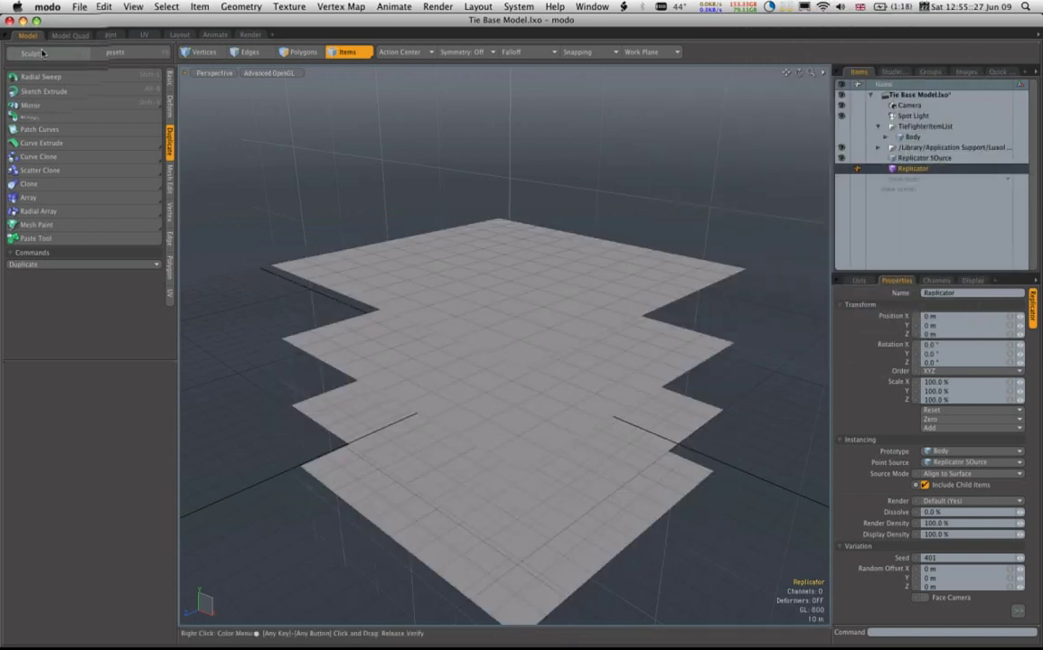
# Sculpt bumps, dents and a ridge into the stacked planes using Push with the Nozzle brush
pyautogui.click(166, 90)
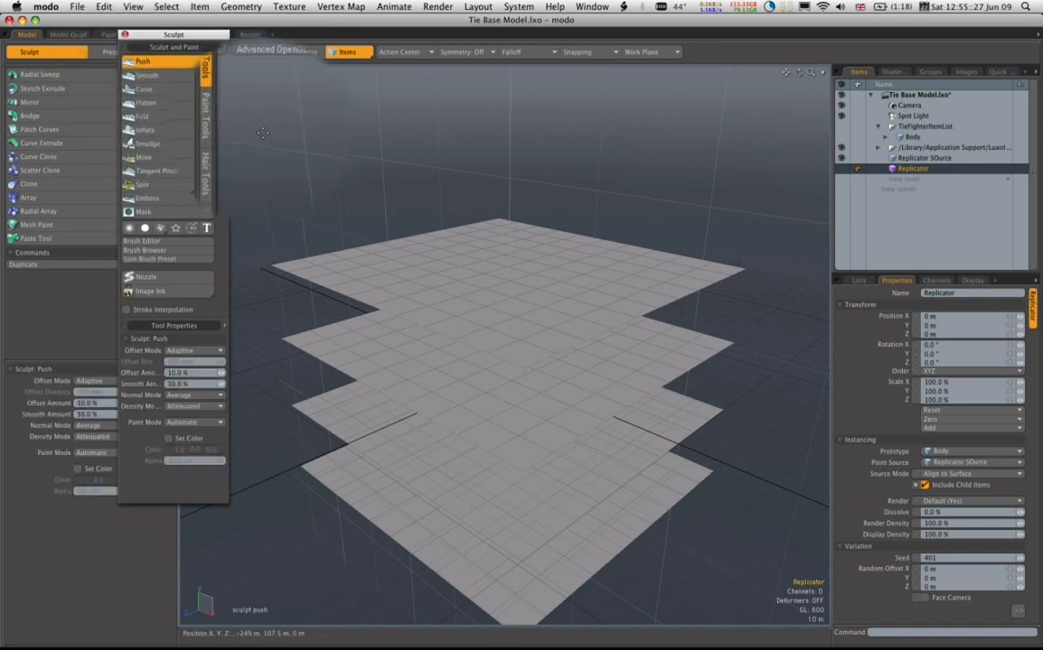
pyautogui.click(144, 278)
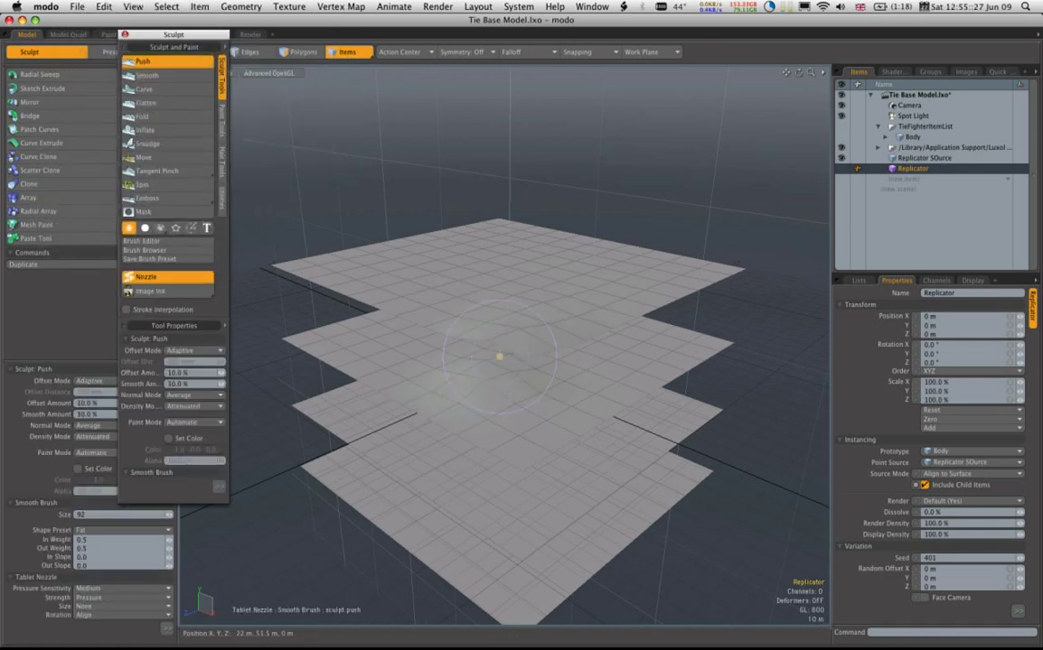
pyautogui.moveTo(499, 357); pyautogui.dragTo(523, 328)
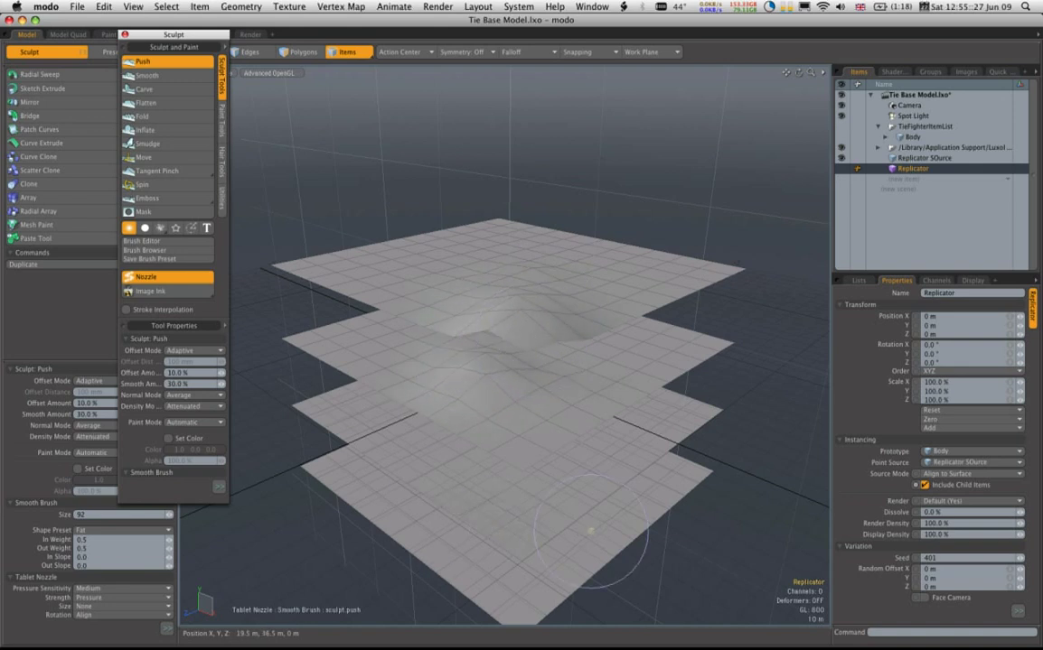
pyautogui.moveTo(590, 531)
pyautogui.mouseDown()
pyautogui.moveTo(544, 567)
pyautogui.moveTo(495, 502)
pyautogui.mouseUp()
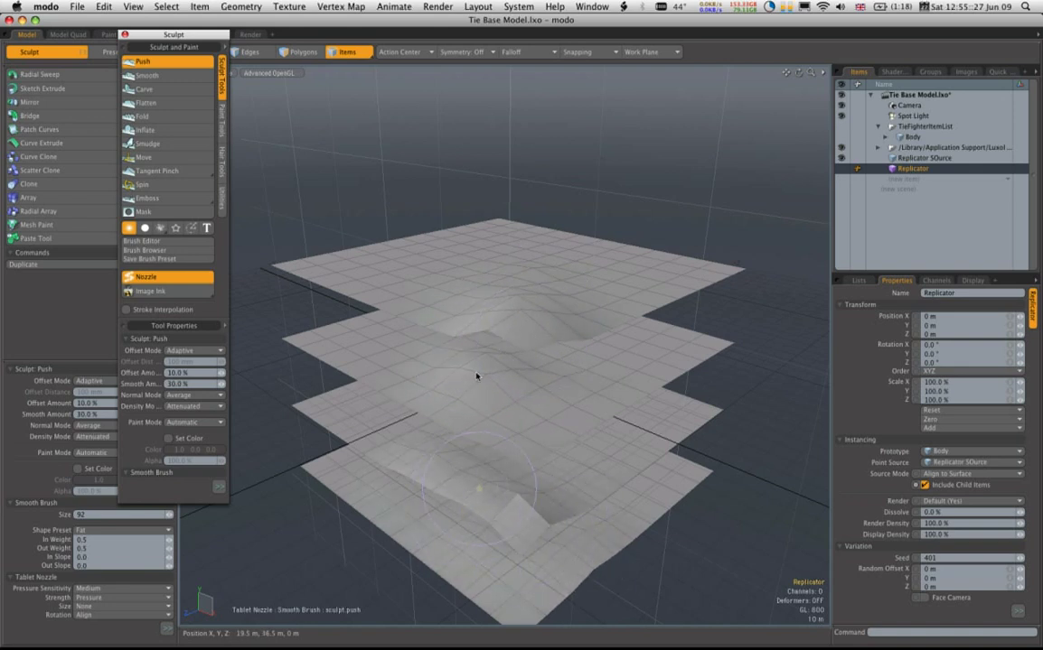
pyautogui.keyDown('alt'); pyautogui.moveTo(427, 269); pyautogui.dragTo(597, 272); pyautogui.keyUp('alt')
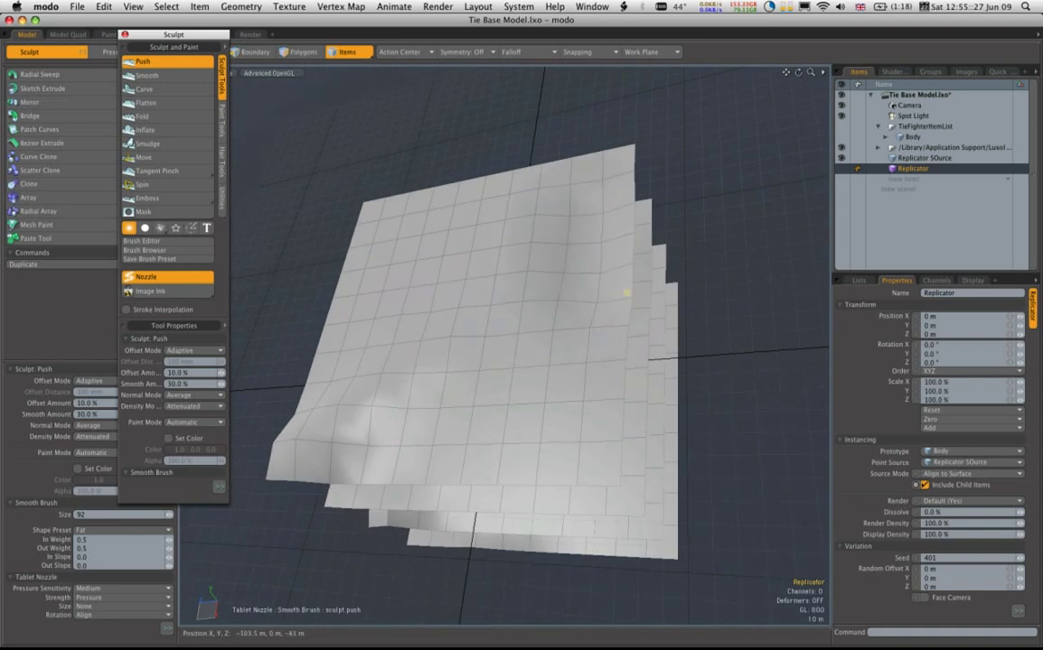
pyautogui.moveTo(570, 190); pyautogui.dragTo(603, 275)
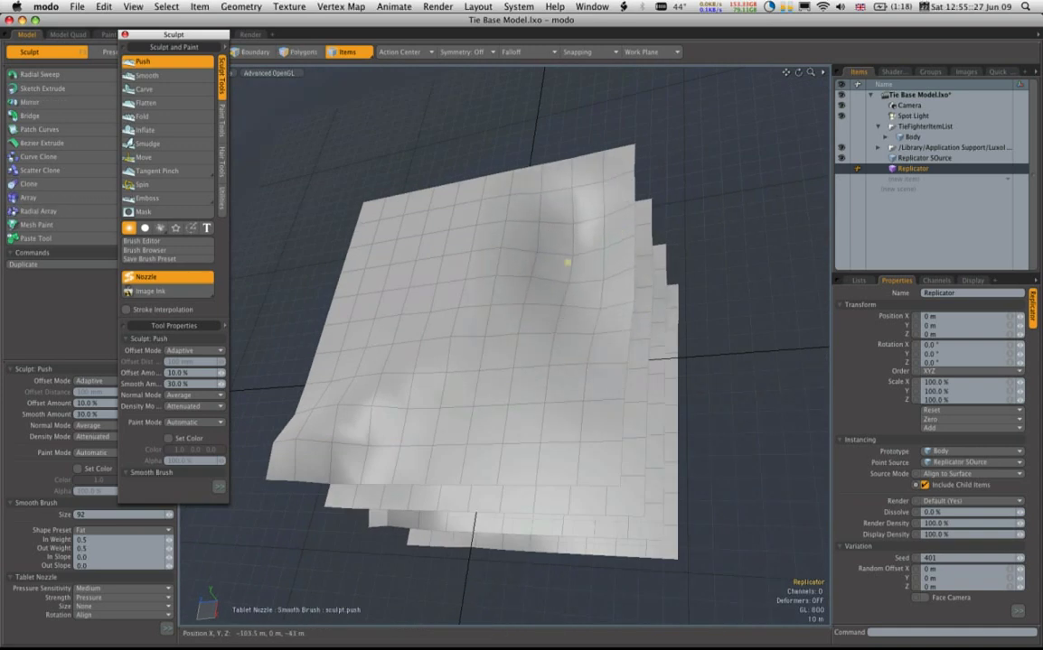
pyautogui.moveTo(564, 221); pyautogui.dragTo(623, 191)
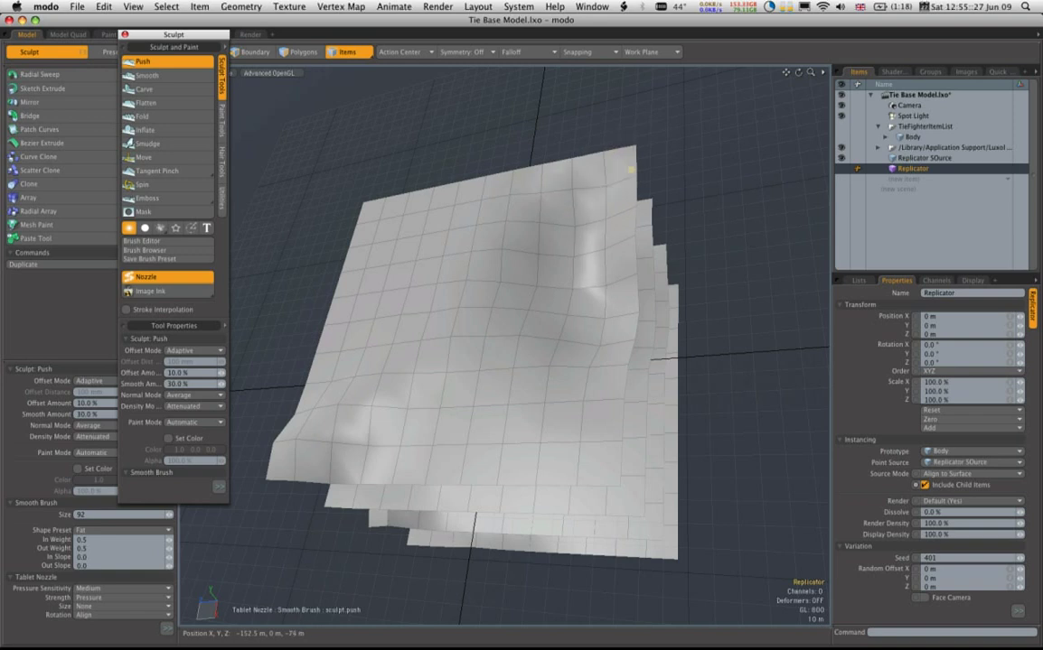
pyautogui.moveTo(630, 169)
pyautogui.keyDown('alt'); pyautogui.mouseDown()
pyautogui.moveTo(587, 326)
pyautogui.moveTo(693, 441)
pyautogui.moveTo(702, 487)
pyautogui.mouseUp(); pyautogui.keyUp('alt')
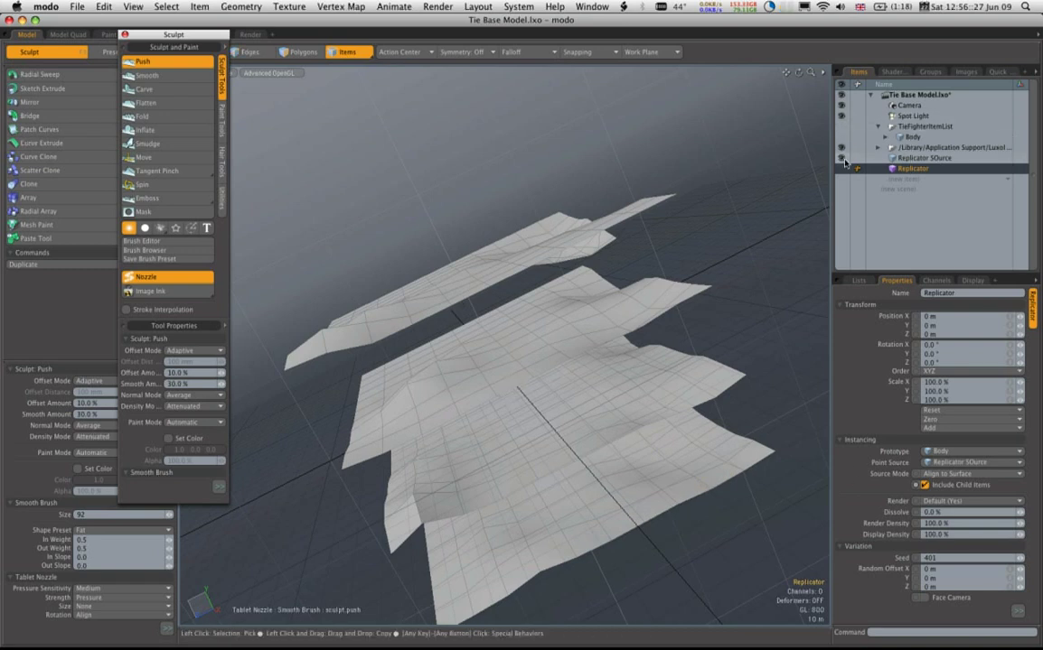
pyautogui.click(843, 168)
# Make the Replicator visible again, inspect the instances from several angles, and return to the Render layout
pyautogui.click(843, 168)
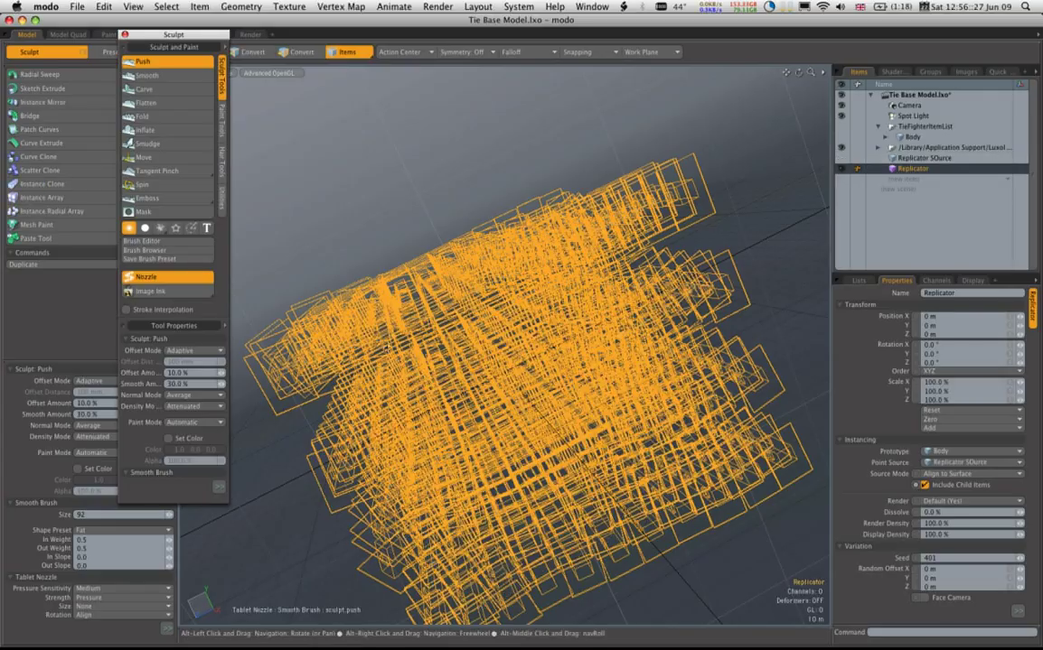
pyautogui.keyDown('alt'); pyautogui.moveTo(523, 262); pyautogui.dragTo(652, 317); pyautogui.keyUp('alt')
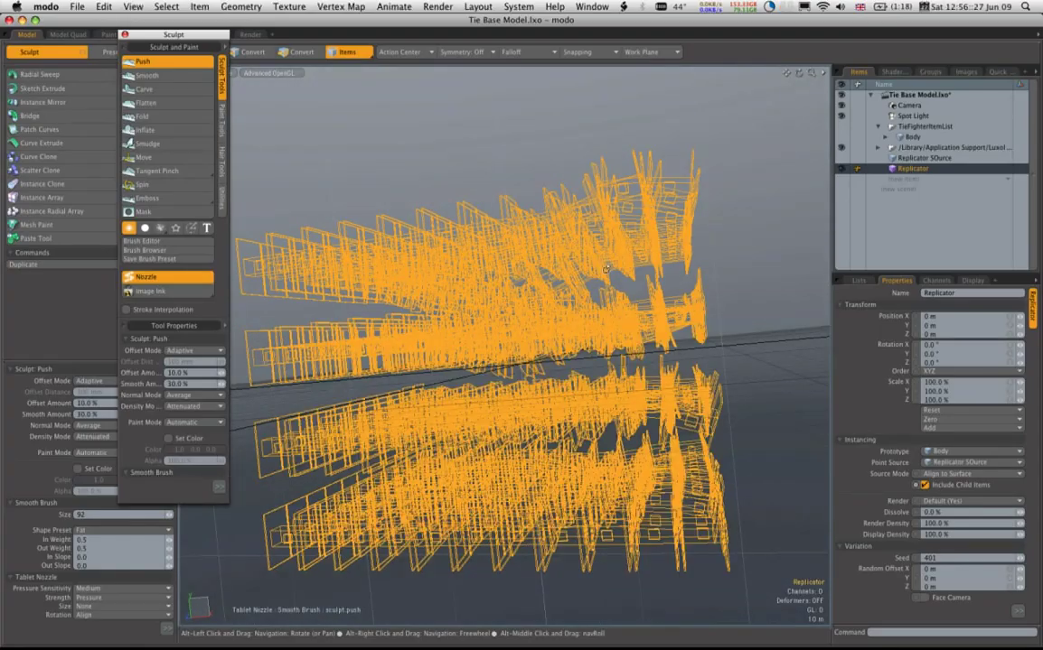
pyautogui.keyDown('alt'); pyautogui.moveTo(605, 269); pyautogui.dragTo(433, 187); pyautogui.keyUp('alt')
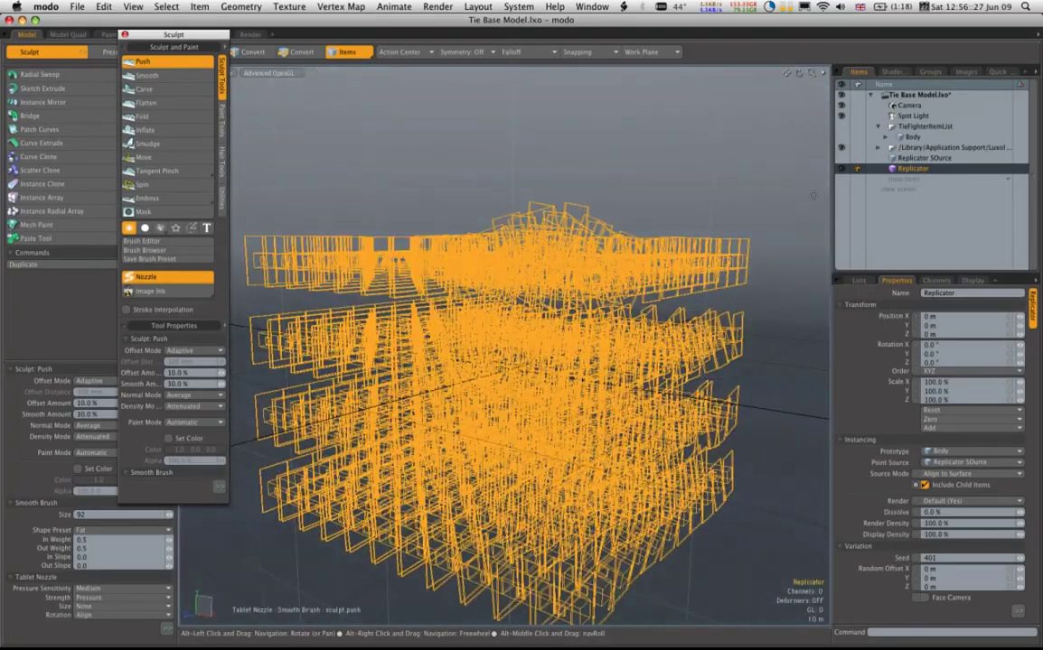
pyautogui.click(251, 35)
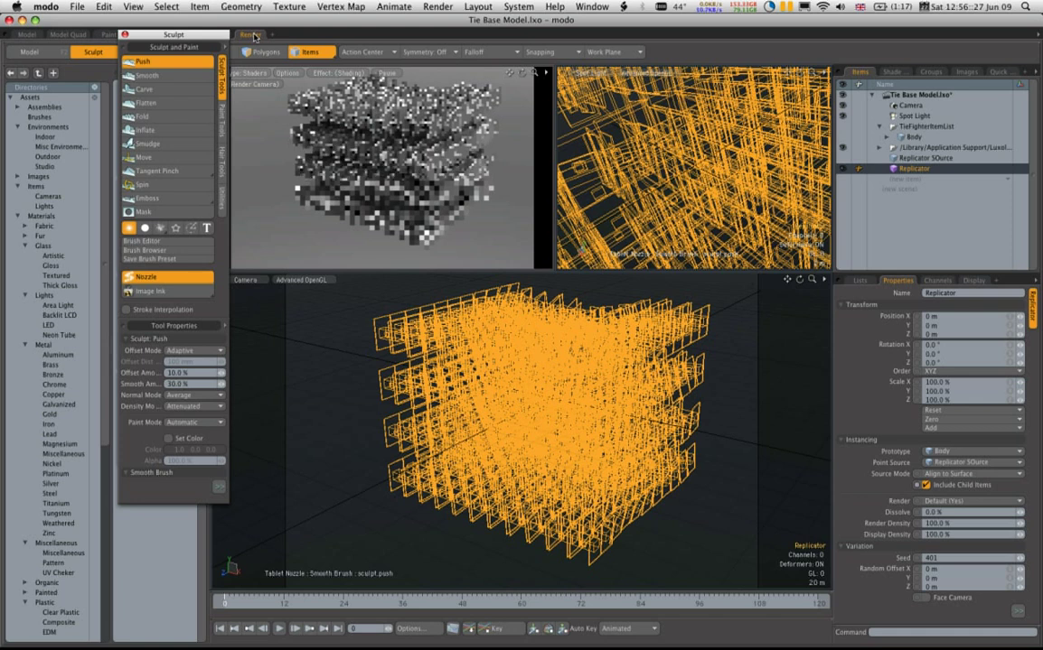
# Select the Replicator Source mesh and Push-sculpt a dent into the top layer's front-left
pyautogui.click(918, 158)
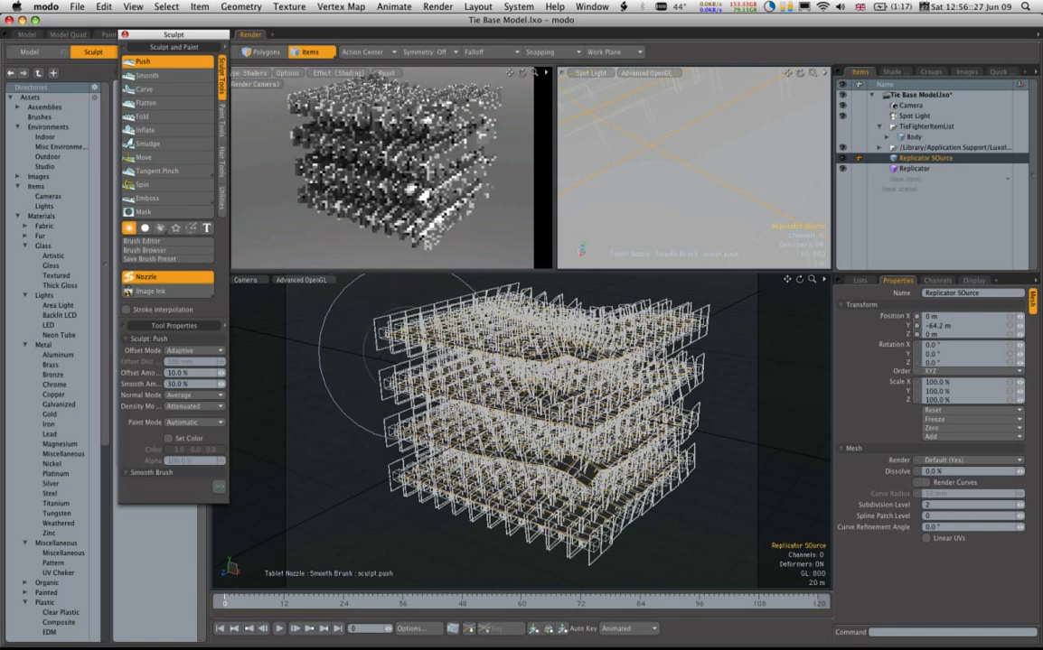
pyautogui.moveTo(388, 339)
pyautogui.mouseDown()
pyautogui.moveTo(424, 334)
pyautogui.moveTo(453, 384)
pyautogui.moveTo(326, 441)
pyautogui.moveTo(326, 453)
pyautogui.moveTo(380, 463)
pyautogui.moveTo(361, 425)
pyautogui.moveTo(456, 348)
pyautogui.moveTo(425, 299)
pyautogui.moveTo(434, 289)
pyautogui.moveTo(463, 475)
pyautogui.mouseUp()
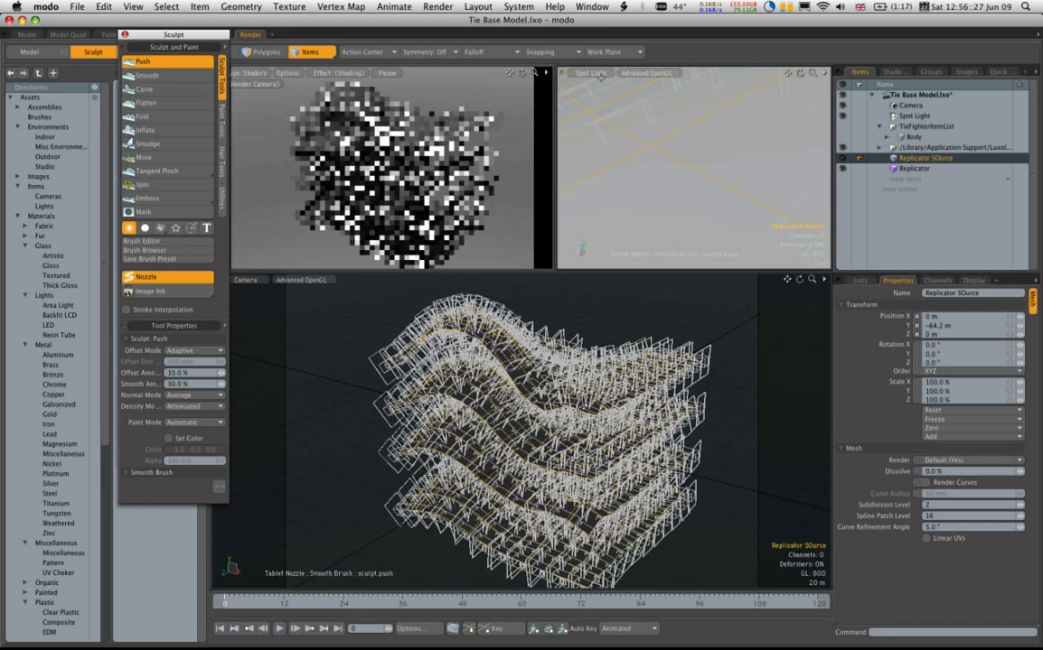
# Render the wavy TIE fighter scene, then hide the Replicator Source planes and orbit the instances
pyautogui.click(432, 7)
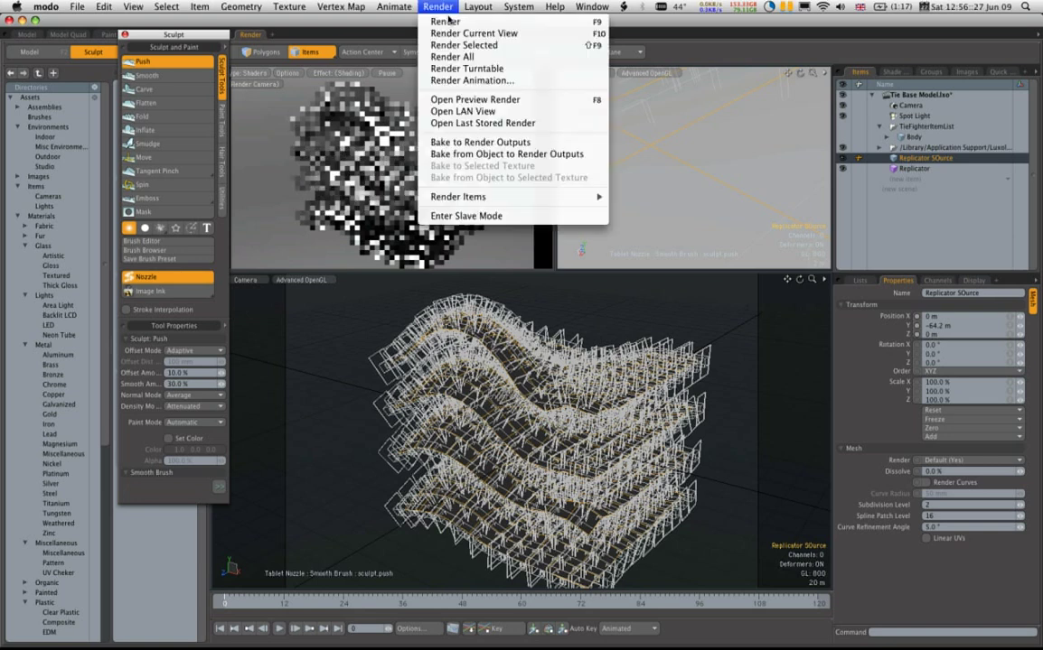
pyautogui.click(447, 21)
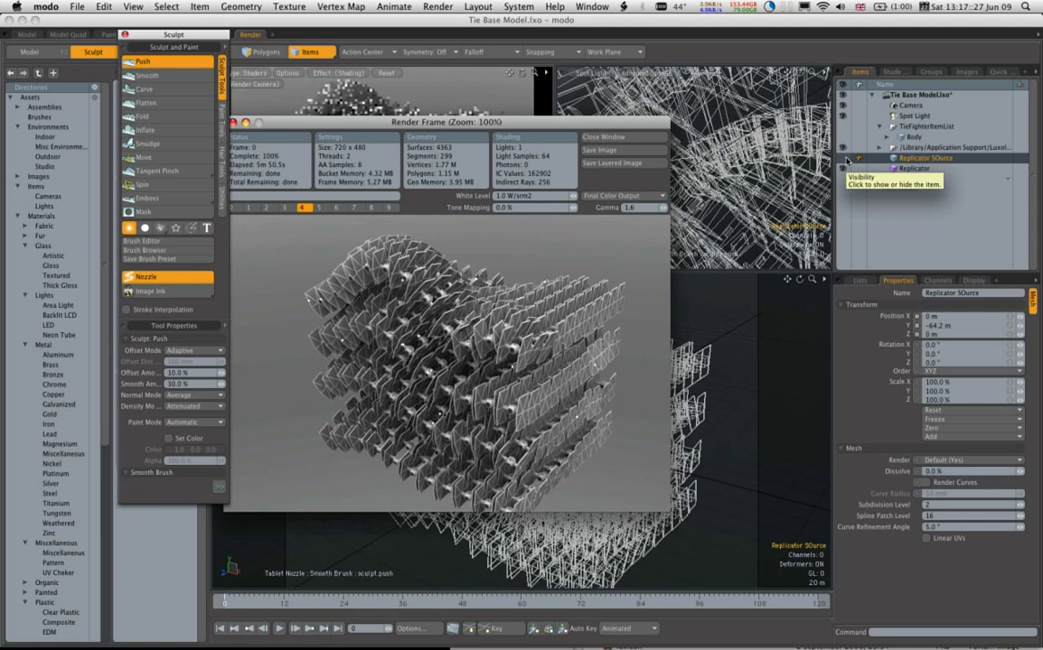
pyautogui.click(844, 158)
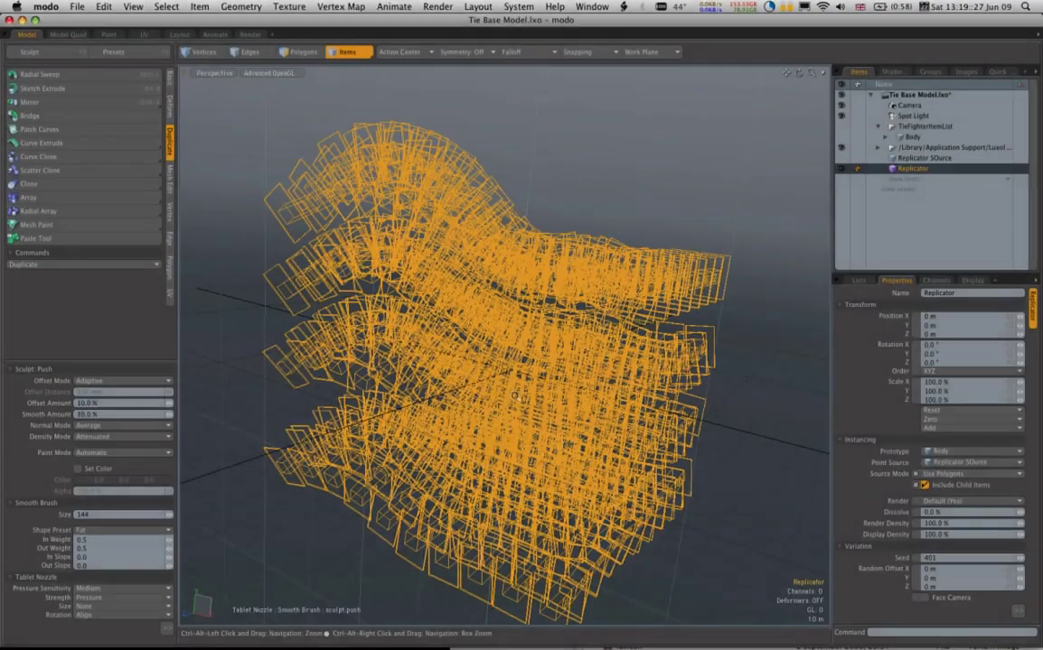
pyautogui.moveTo(490, 378)
pyautogui.keyDown('alt'); pyautogui.mouseDown()
pyautogui.moveTo(542, 370)
pyautogui.moveTo(533, 361)
pyautogui.moveTo(570, 339)
pyautogui.moveTo(456, 272)
pyautogui.moveTo(451, 360)
pyautogui.moveTo(478, 481)
pyautogui.moveTo(441, 343)
pyautogui.moveTo(439, 280)
pyautogui.moveTo(562, 392)
pyautogui.moveTo(755, 354)
pyautogui.mouseUp(); pyautogui.keyUp('alt')
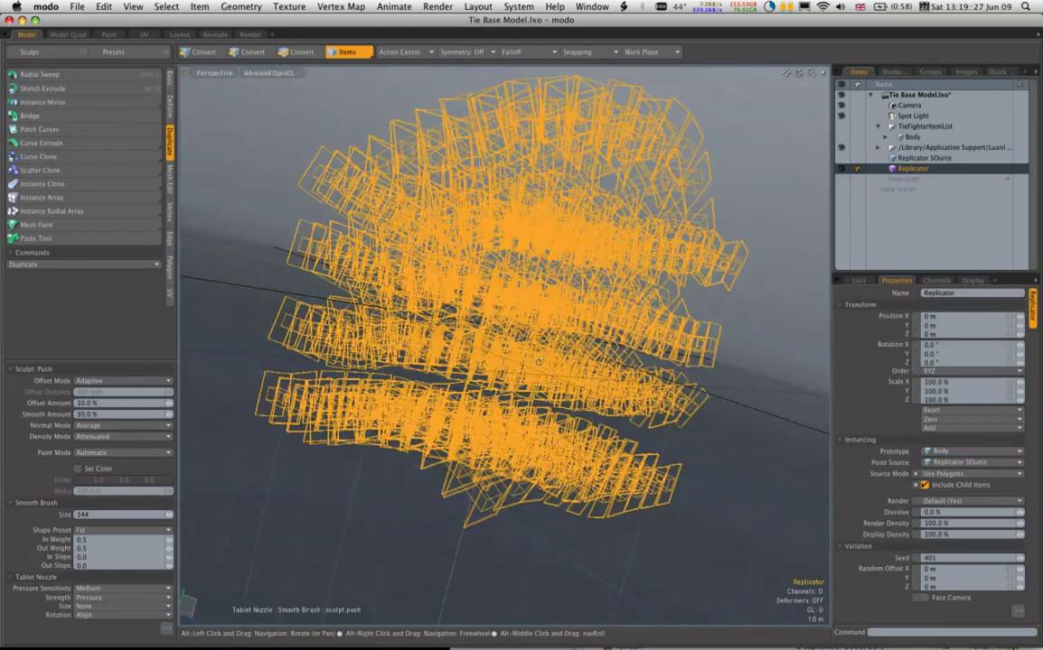
pyautogui.keyDown('alt'); pyautogui.moveTo(538, 362); pyautogui.dragTo(659, 393); pyautogui.keyUp('alt')
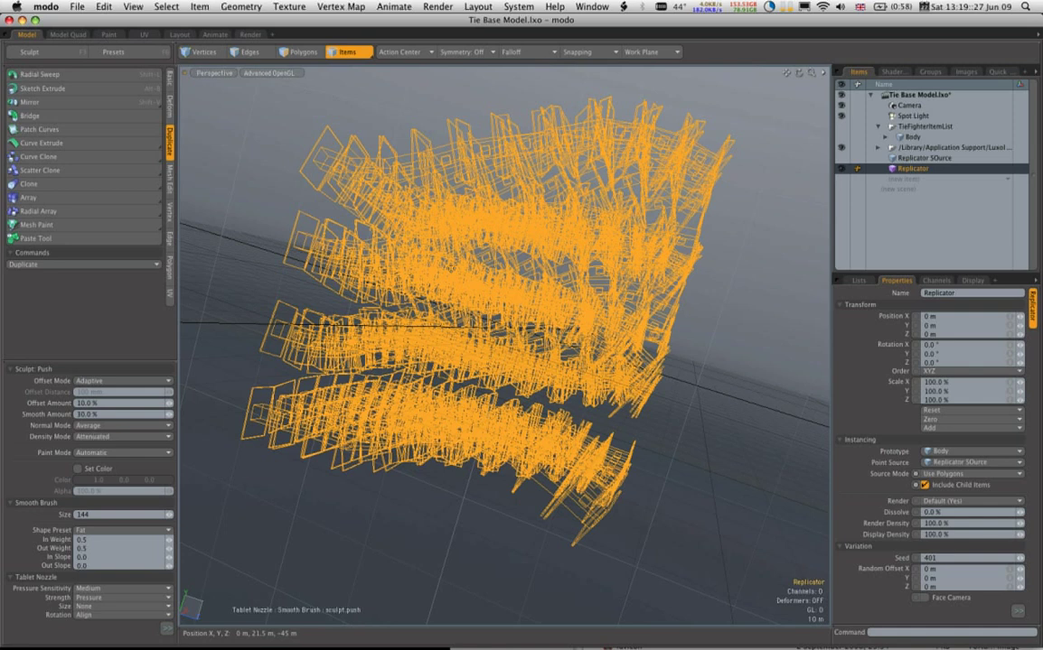
pyautogui.keyDown('alt'); pyautogui.moveTo(486, 242); pyautogui.dragTo(495, 353); pyautogui.keyUp('alt')
pyautogui.press('ctrl')
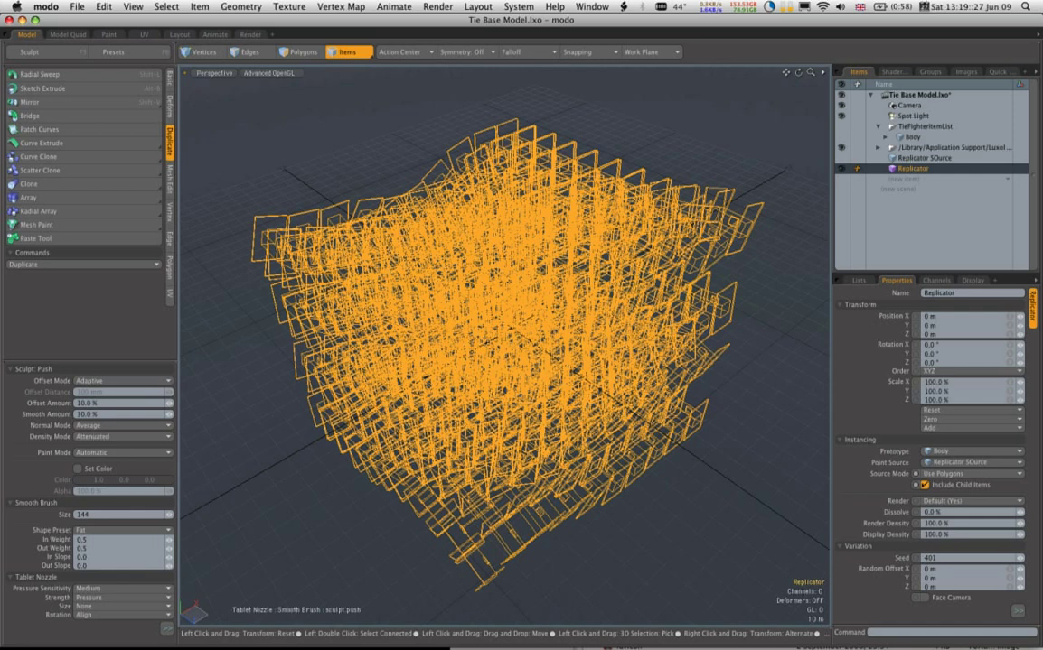
pyautogui.press('alt')
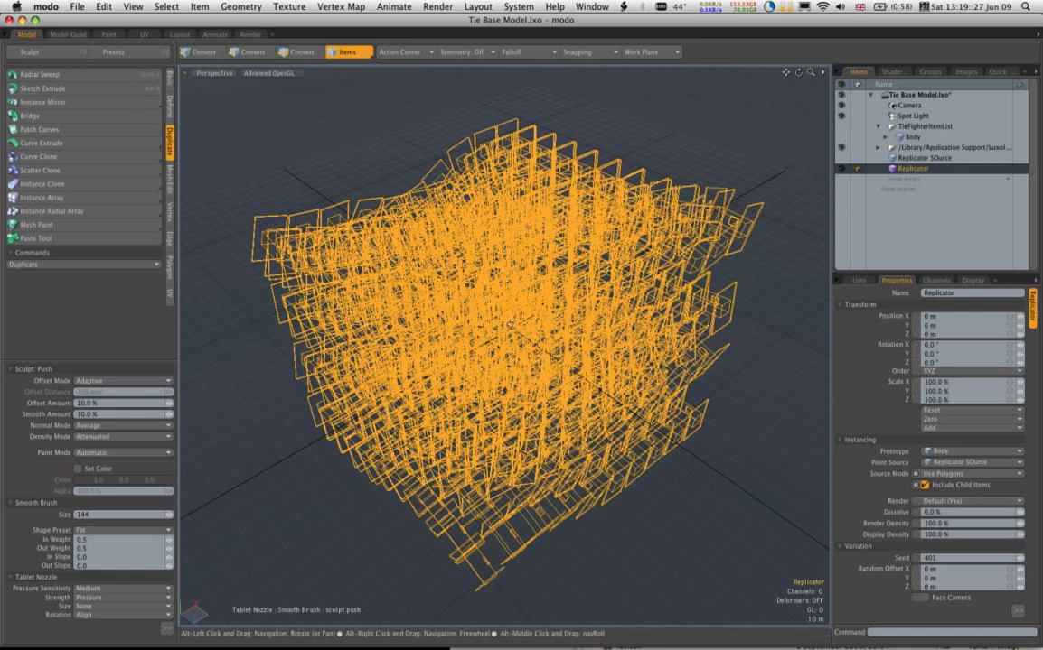
pyautogui.moveTo(510, 324)
pyautogui.keyDown('alt'); pyautogui.mouseDown()
pyautogui.moveTo(474, 359)
pyautogui.moveTo(521, 325)
pyautogui.mouseUp(); pyautogui.keyUp('alt')
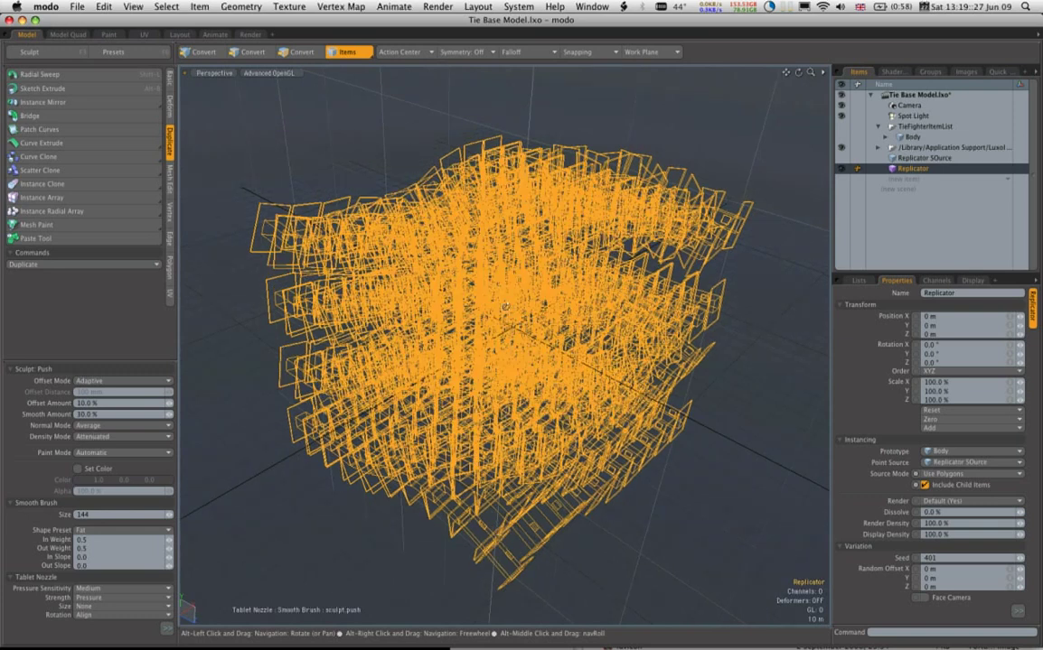